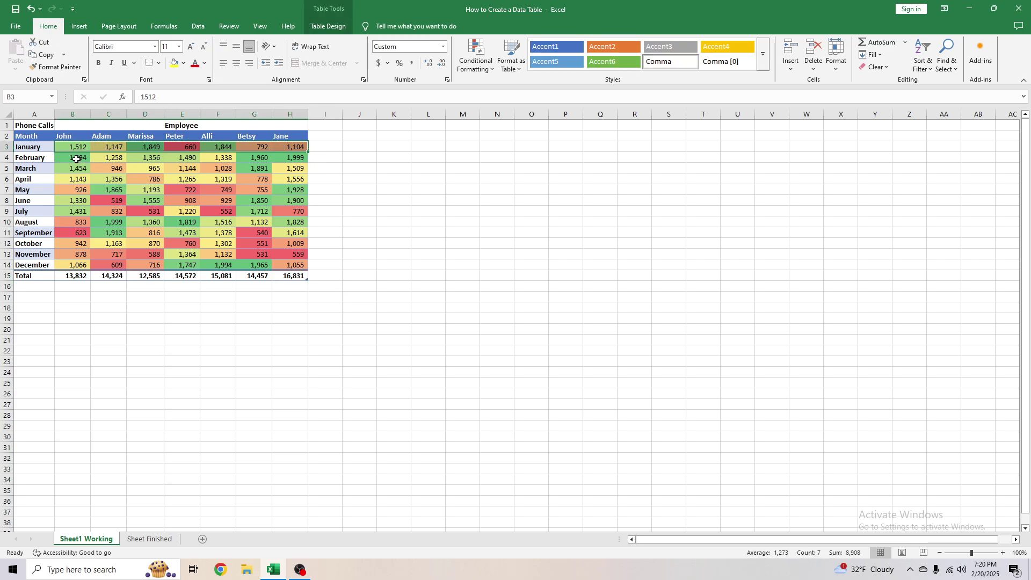
# Compare the phone call table on Sheet1 Working with the MAX and Best Performer columns on Sheet Finished
pyautogui.moveTo(78, 159); pyautogui.dragTo(297, 160)
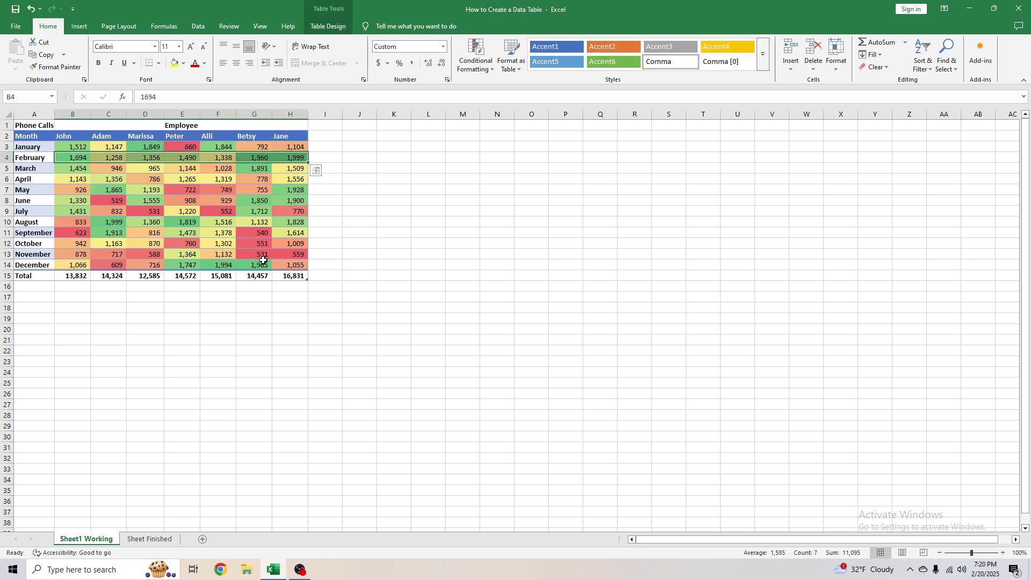
pyautogui.click(149, 538)
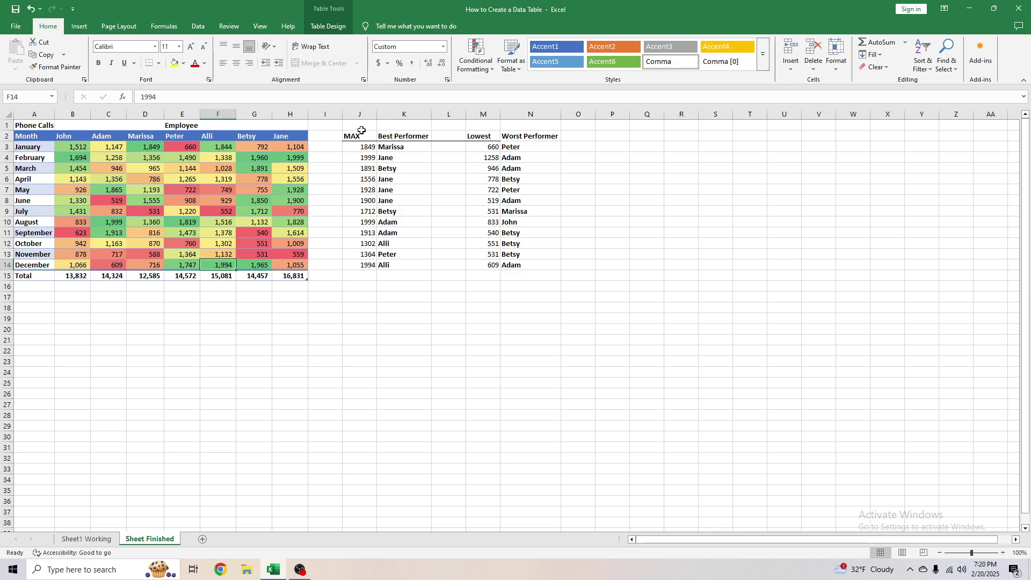
pyautogui.moveTo(361, 135); pyautogui.dragTo(400, 266)
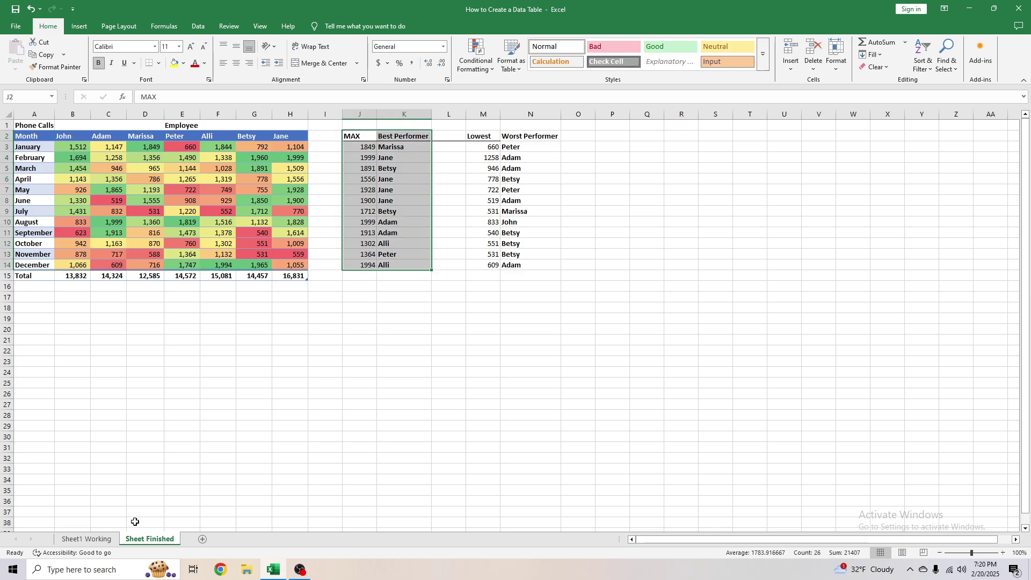
pyautogui.click(86, 538)
pyautogui.moveTo(360, 134); pyautogui.dragTo(379, 262)
pyautogui.click(151, 538)
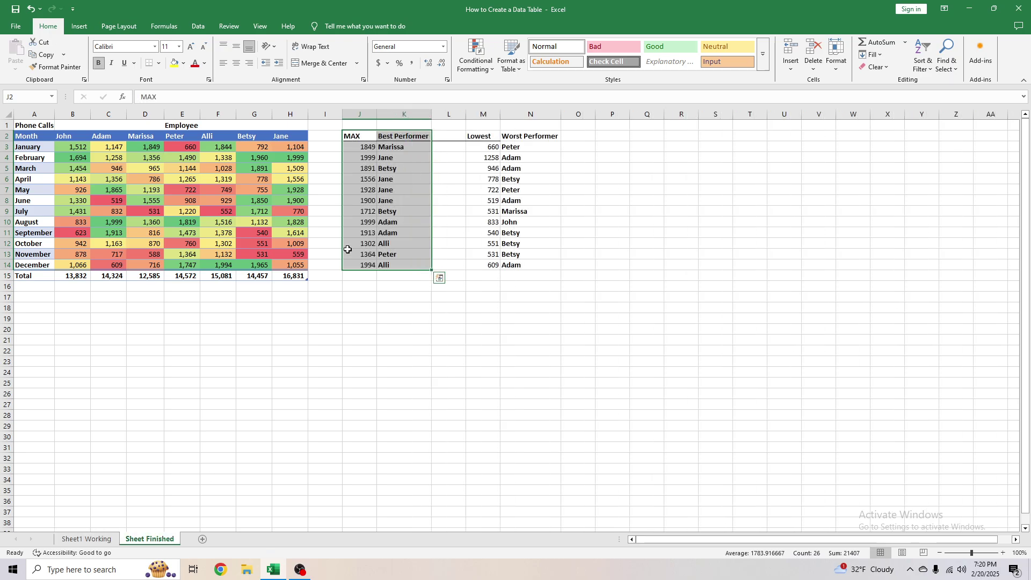
# Examine the MAX and Best Performer columns on Sheet Finished against the January call values
pyautogui.click(348, 145)
pyautogui.moveTo(355, 135); pyautogui.dragTo(360, 266)
pyautogui.click(242, 150)
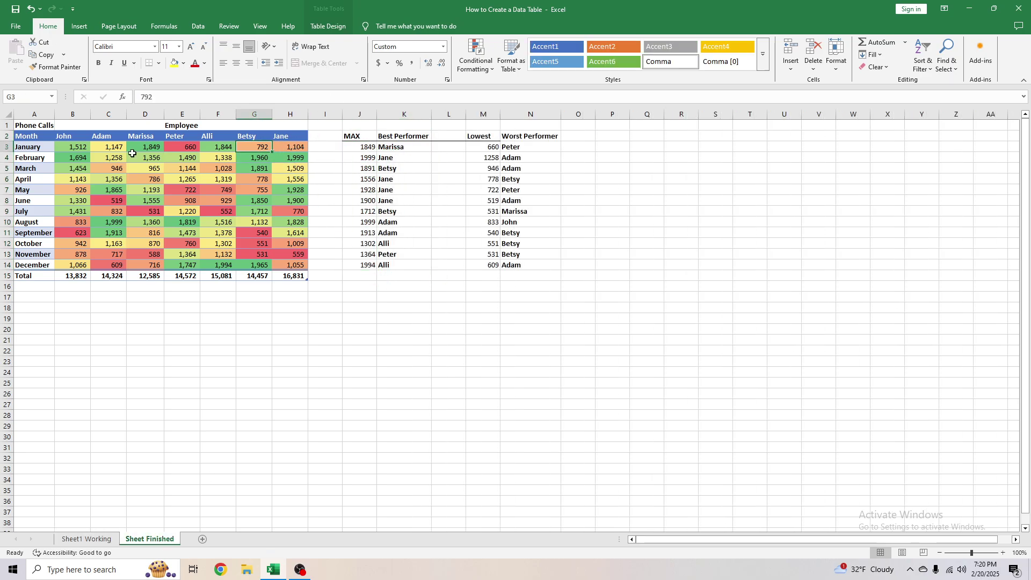
pyautogui.click(89, 149)
pyautogui.click(396, 146)
pyautogui.click(410, 136)
pyautogui.moveTo(410, 135); pyautogui.dragTo(410, 265)
pyautogui.click(349, 149)
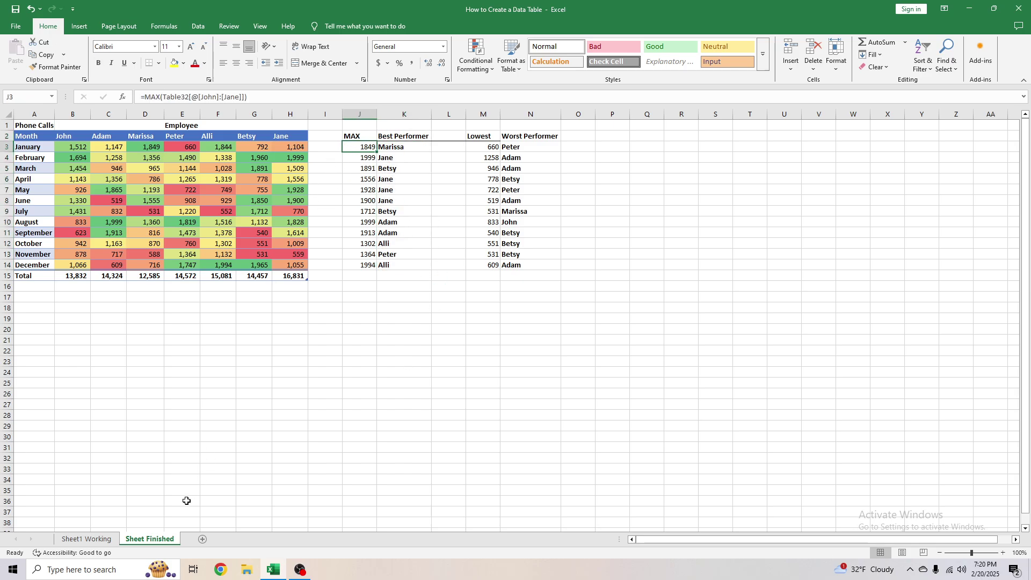
# Add a bold "MAX" header in cell J2 of the Sheet1 Working sheet
pyautogui.click(86, 538)
pyautogui.click(351, 135)
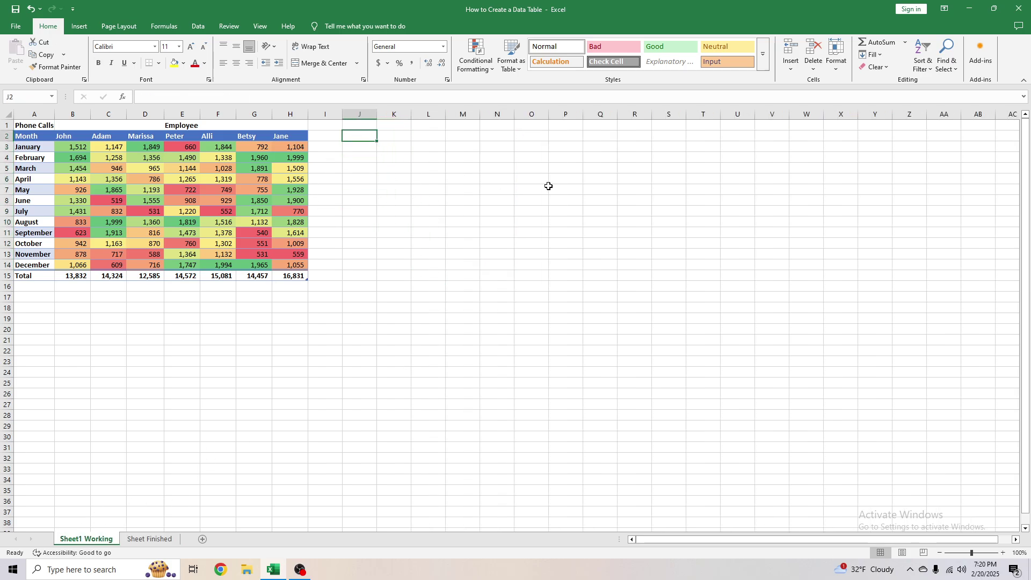
pyautogui.write('MAX')
pyautogui.press('Return')
pyautogui.press('Up')
pyautogui.hotkey('ctrl', 'b')
pyautogui.press('Down')
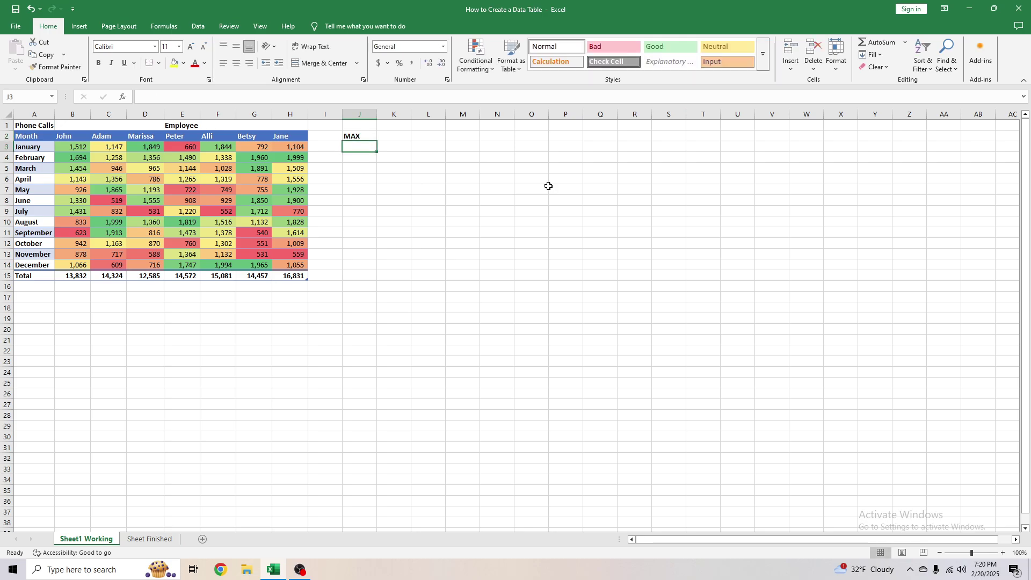
# Enter a MAX formula in J3 covering January's values in B3:H3 and fill it down to J14
pyautogui.write('=max')
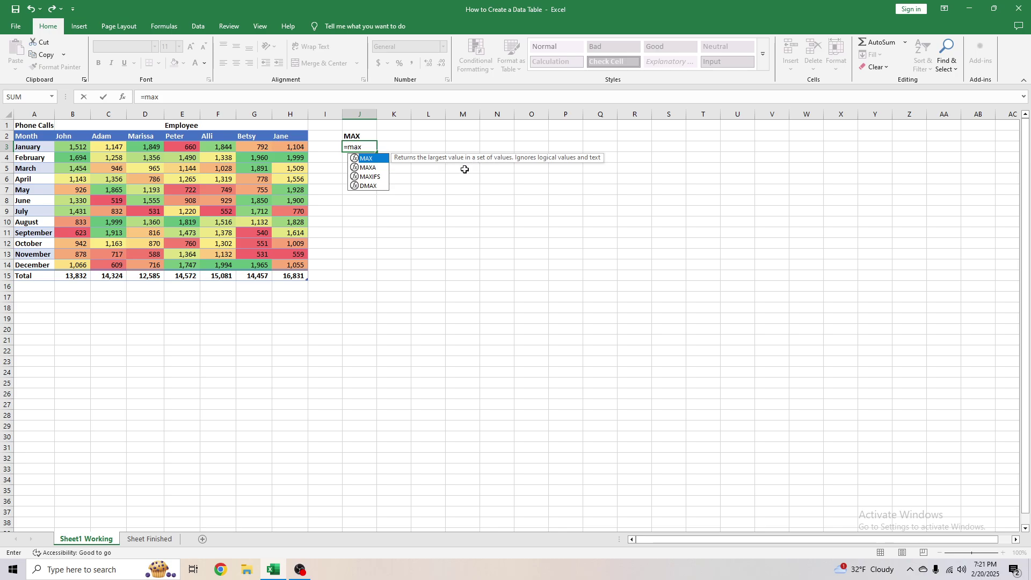
pyautogui.press('Tab')
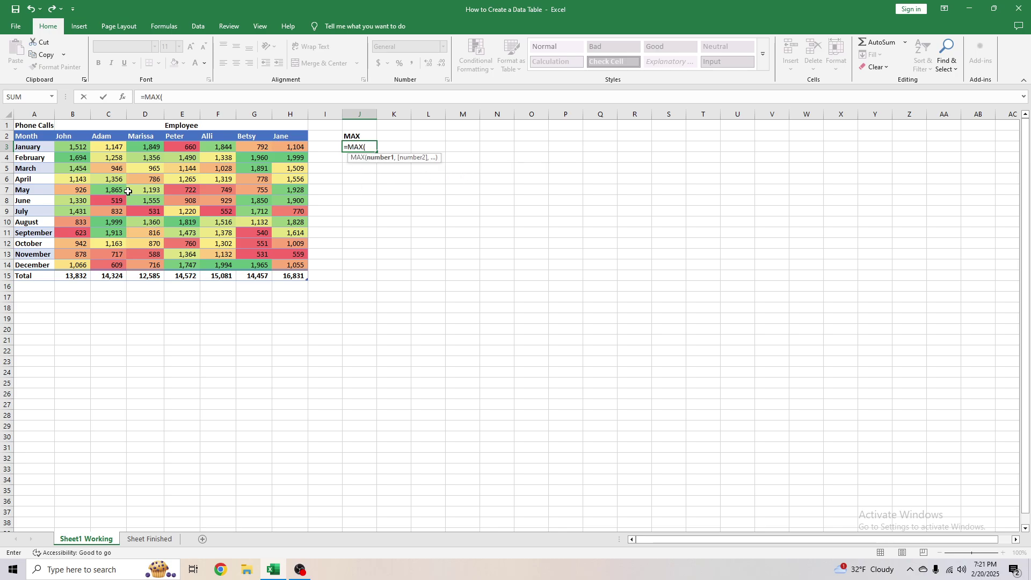
pyautogui.moveTo(70, 150); pyautogui.dragTo(293, 147)
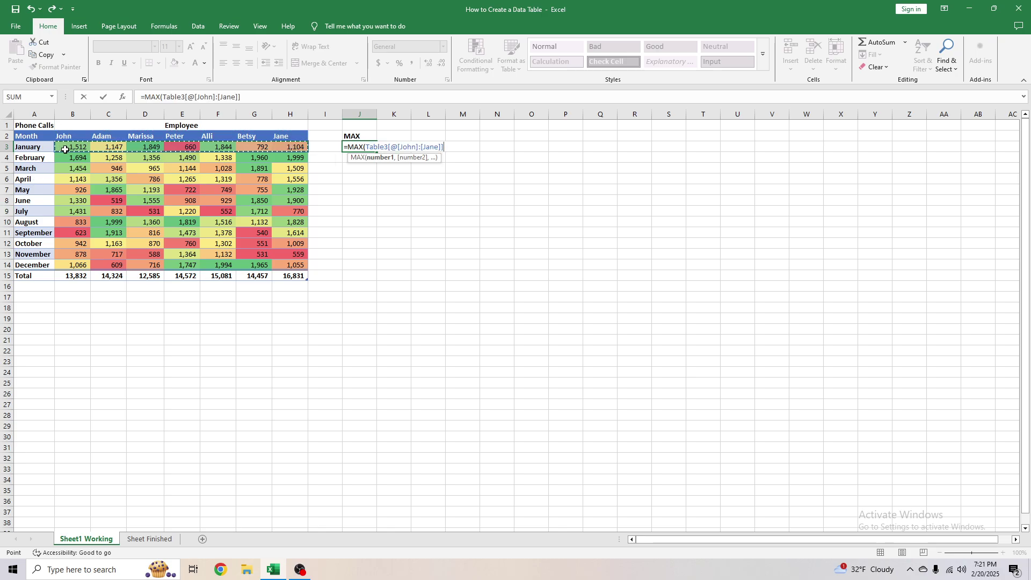
pyautogui.write(')')
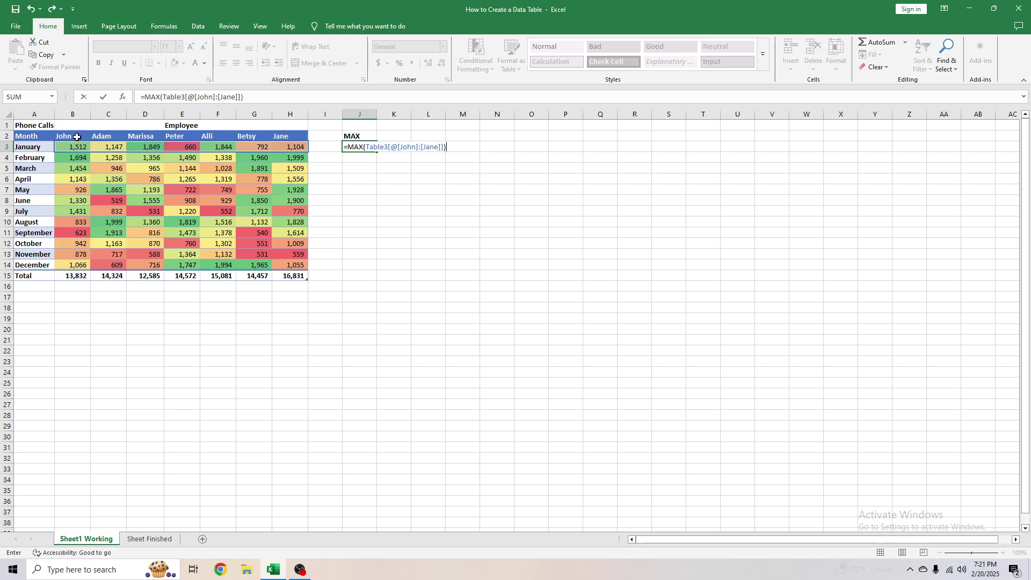
pyautogui.press('Return')
pyautogui.press('Up')
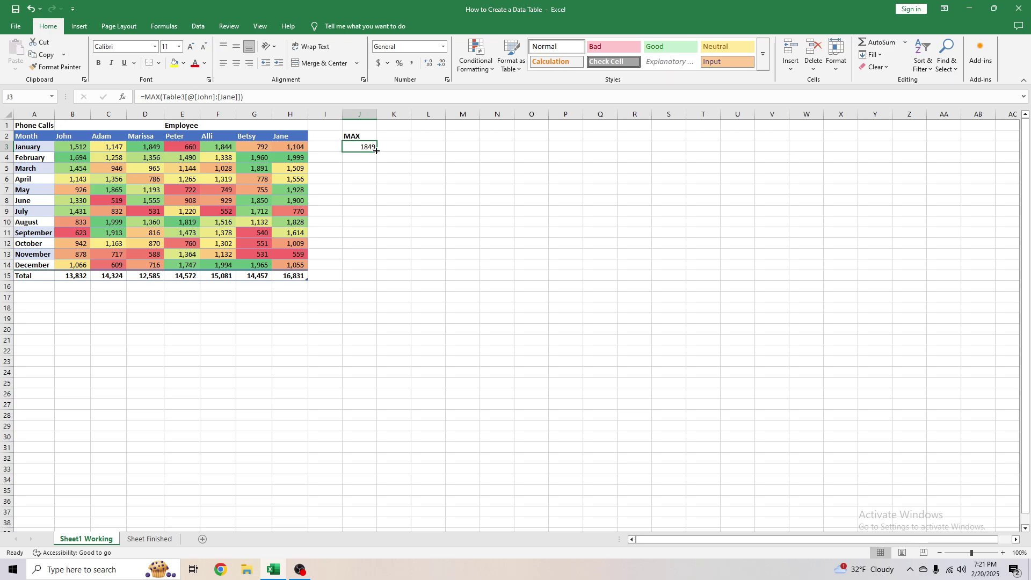
pyautogui.moveTo(377, 155); pyautogui.dragTo(380, 270)
# Check the filled MAX formulas in column J, including which table row the March and July formulas refer to
pyautogui.click(360, 172)
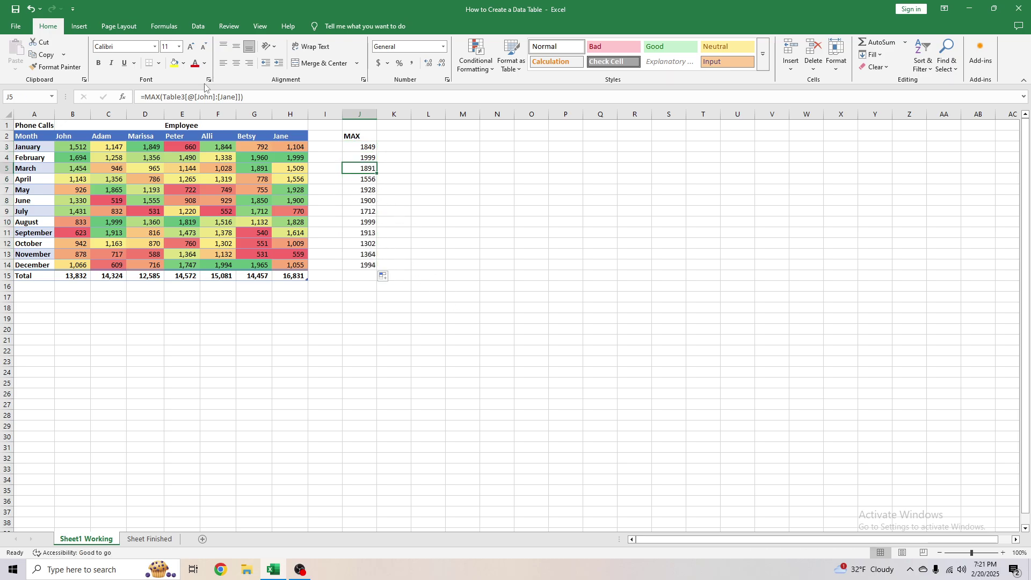
pyautogui.click(266, 96)
pyautogui.click(371, 210)
pyautogui.click(269, 96)
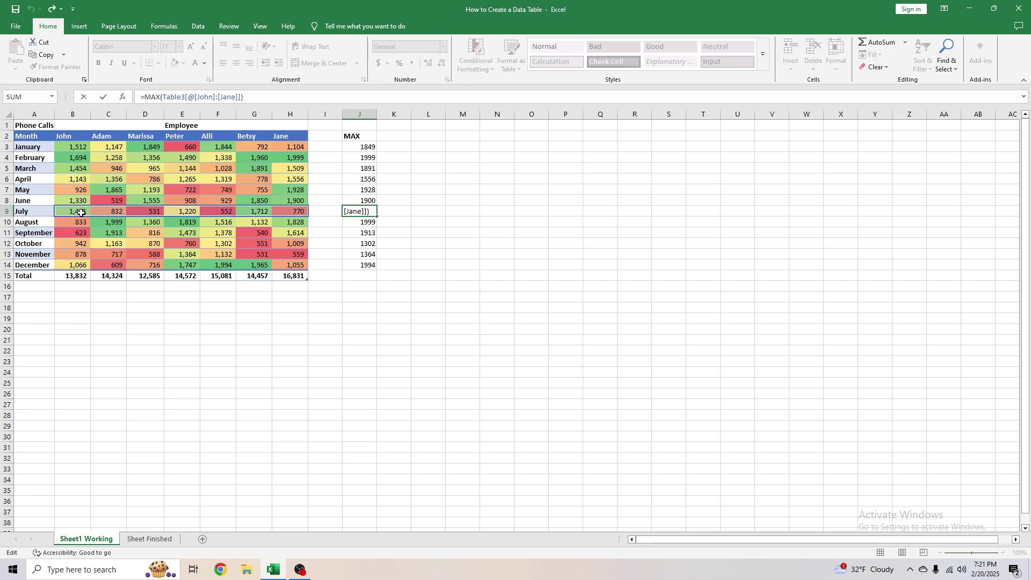
pyautogui.click(415, 207)
pyautogui.moveTo(364, 182); pyautogui.dragTo(365, 192)
pyautogui.click(365, 213)
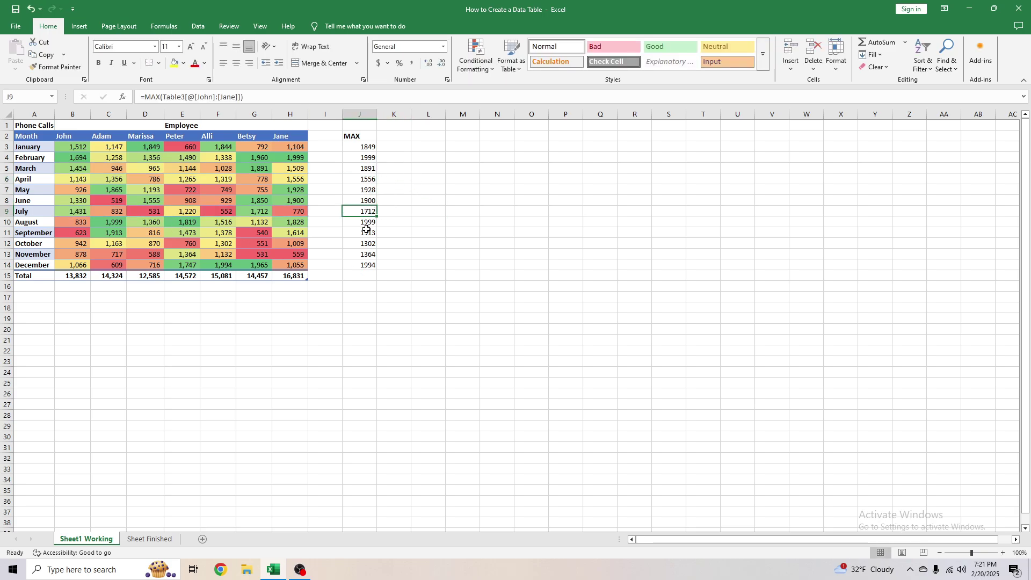
pyautogui.click(365, 223)
pyautogui.click(365, 265)
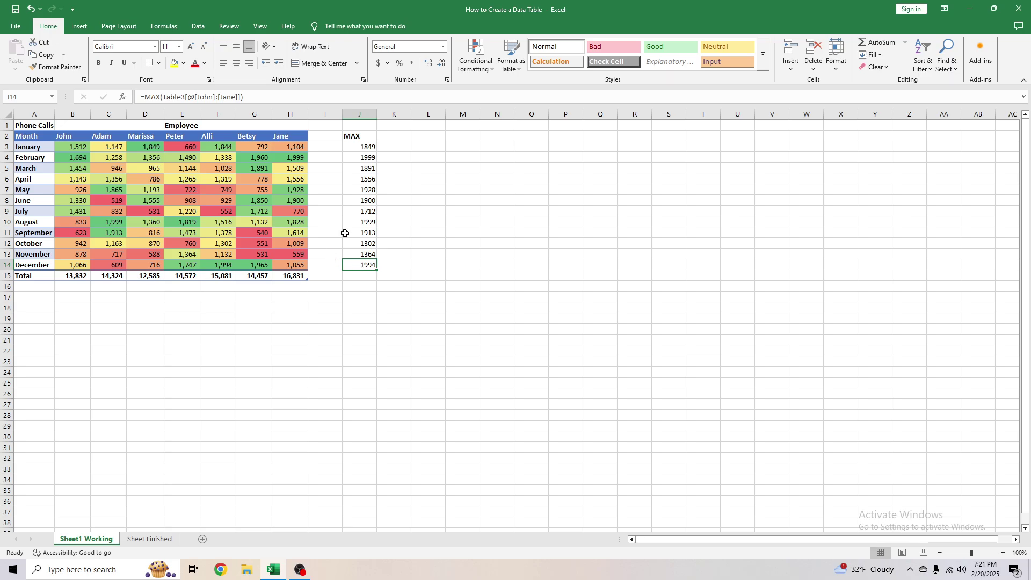
# Add a bold "Best Performer" header in K2 and fit column K's width to it
pyautogui.click(406, 149)
pyautogui.click(394, 138)
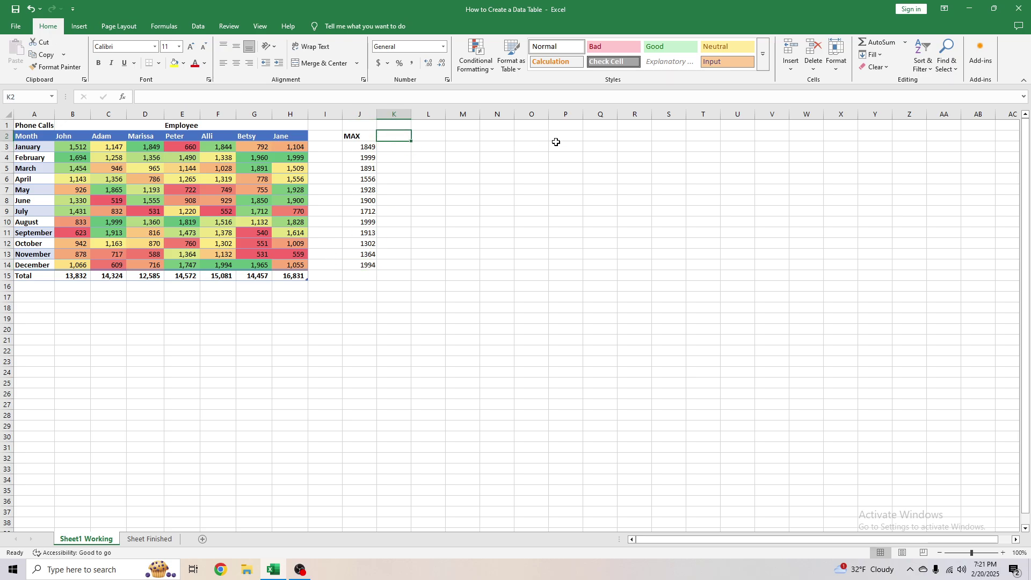
pyautogui.write('Best')
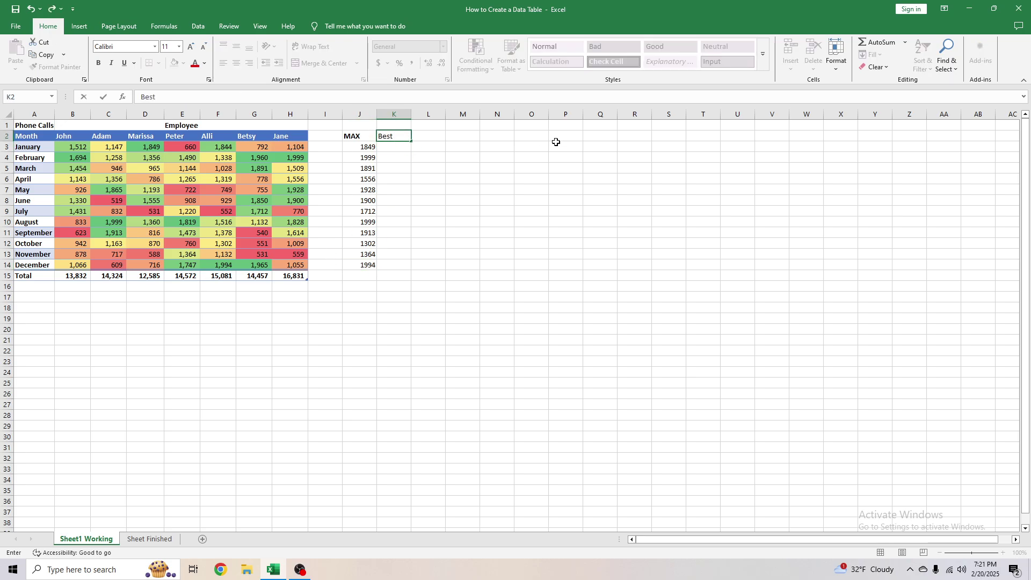
pyautogui.write(' Performer')
pyautogui.press('Return')
pyautogui.press('Up')
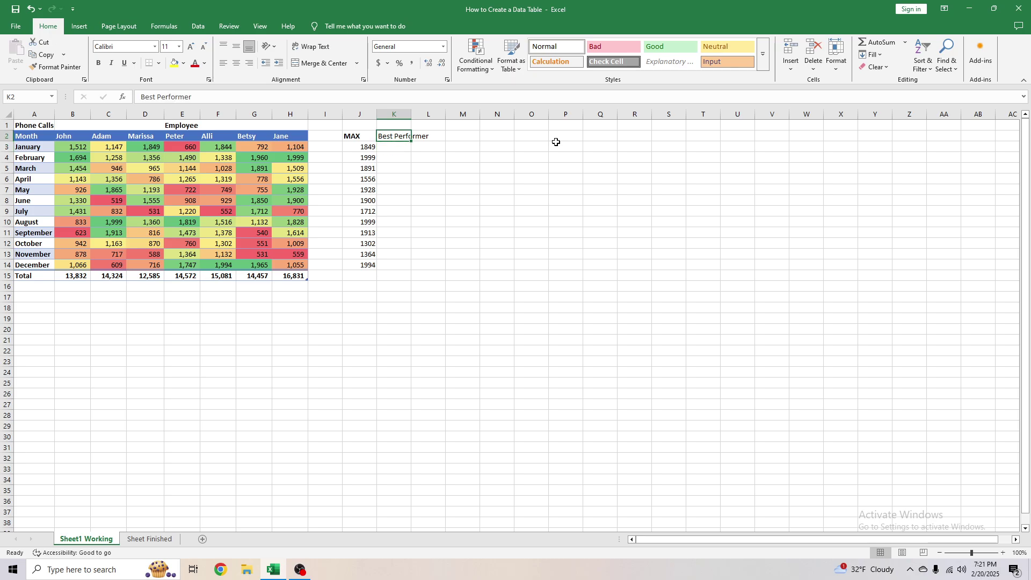
pyautogui.hotkey('ctrl', 'b')
pyautogui.doubleClick(413, 115)
pyautogui.click(405, 150)
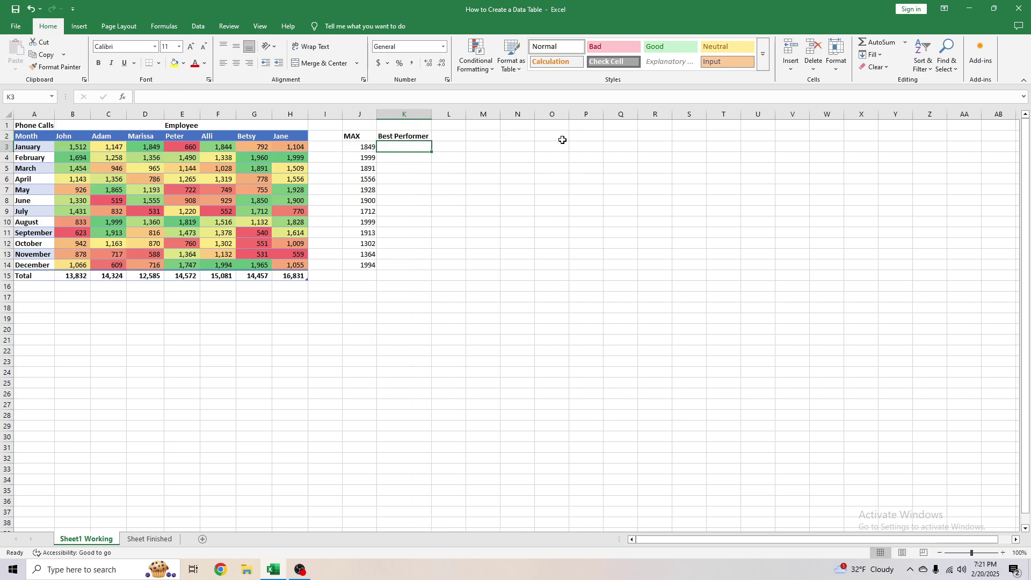
pyautogui.click(386, 137)
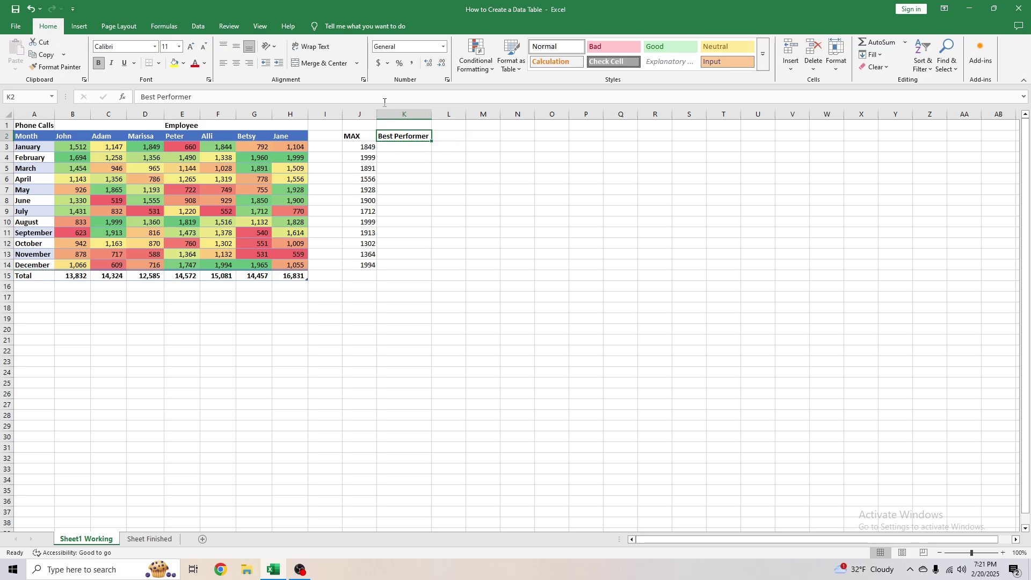
pyautogui.click(410, 145)
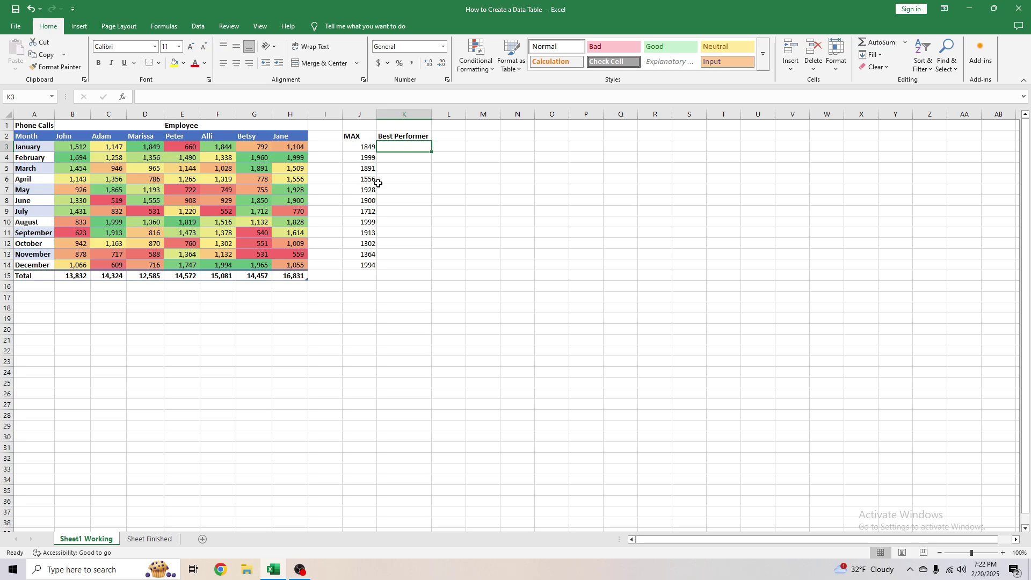
pyautogui.write('=')
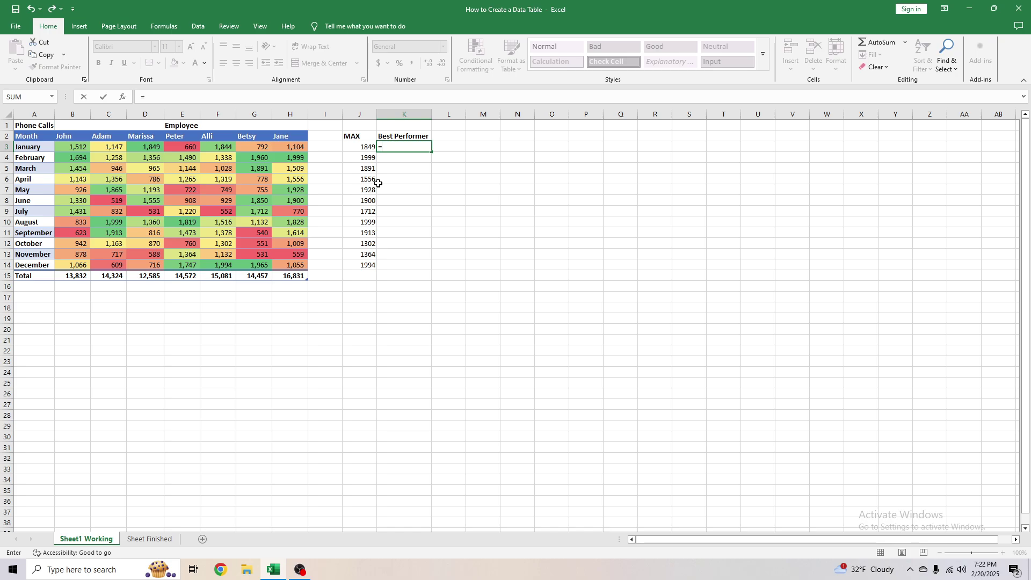
pyautogui.press('Escape')
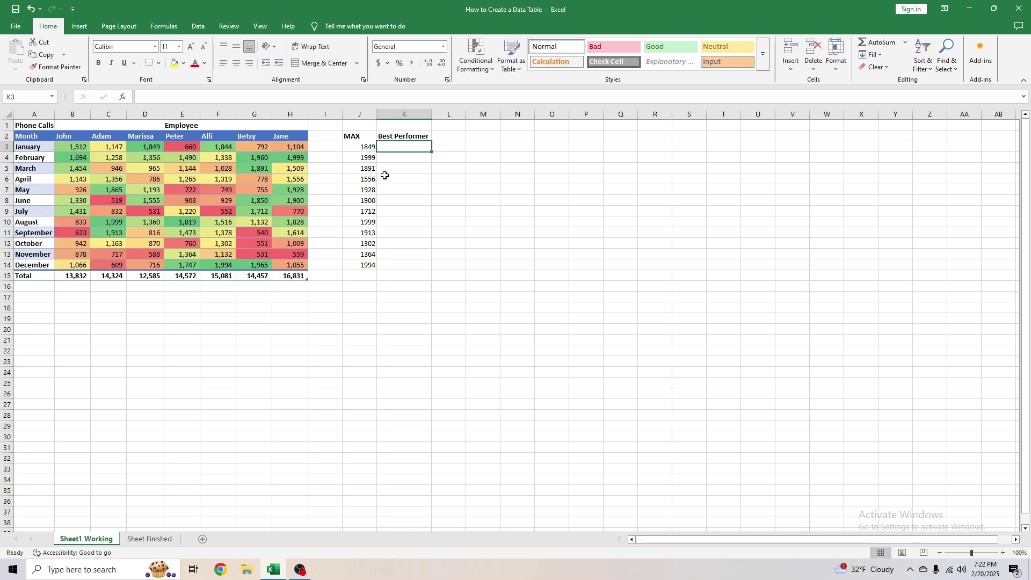
# Begin an IFS formula in K3 that returns the table header in B2 when J3 equals the value in B3
pyautogui.click(361, 149)
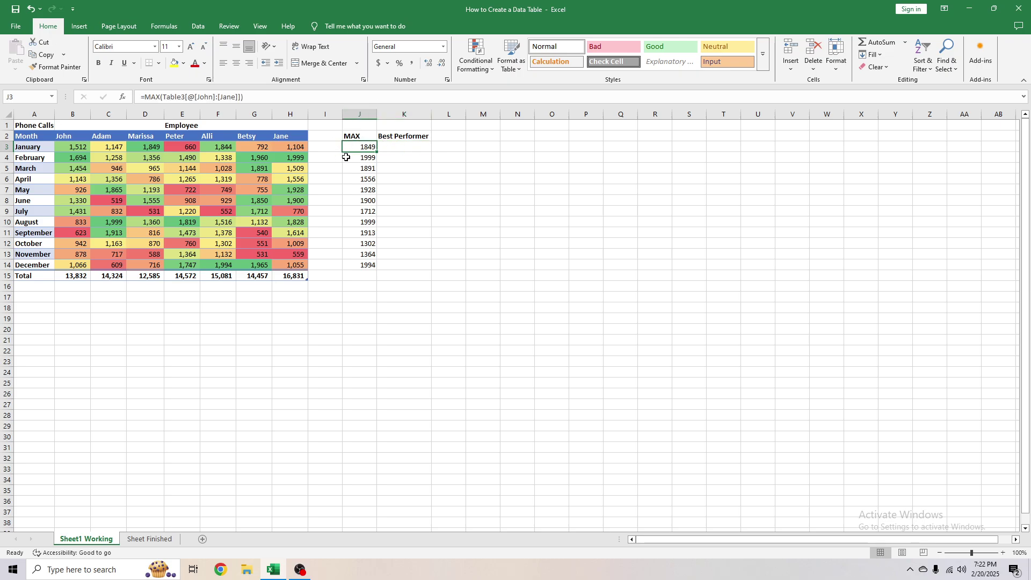
pyautogui.press('Tab')
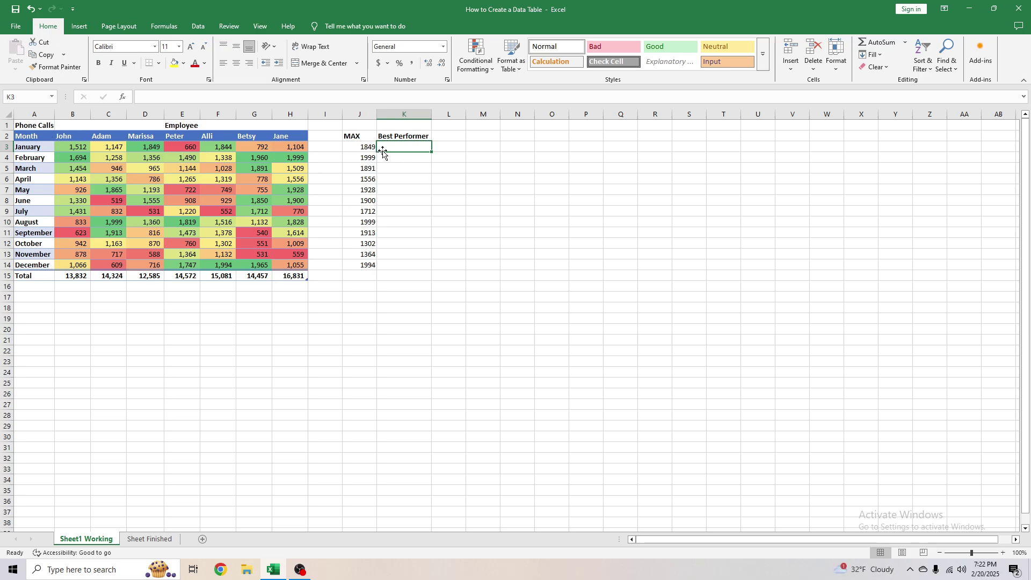
pyautogui.write('=ifs')
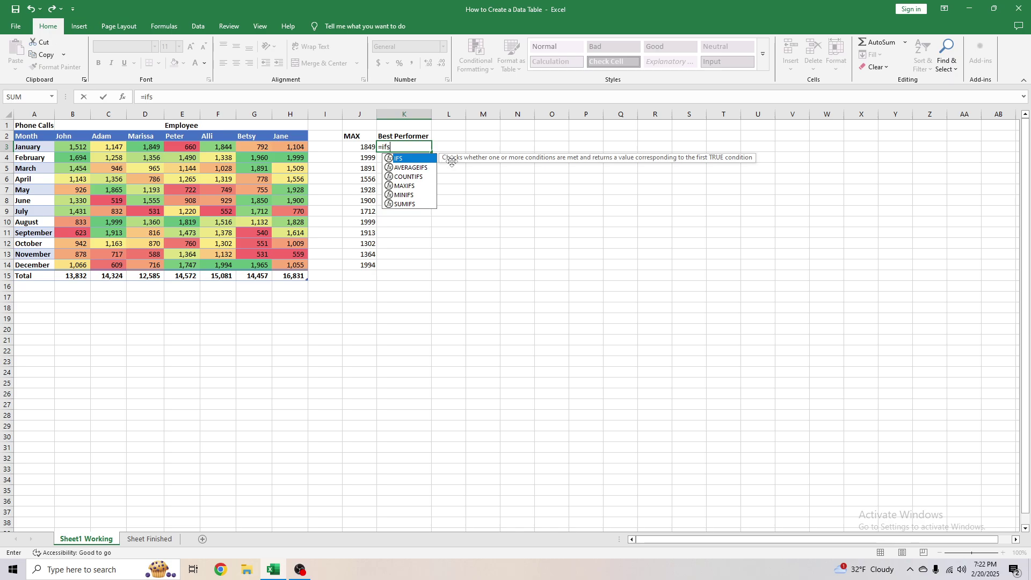
pyautogui.press('Tab')
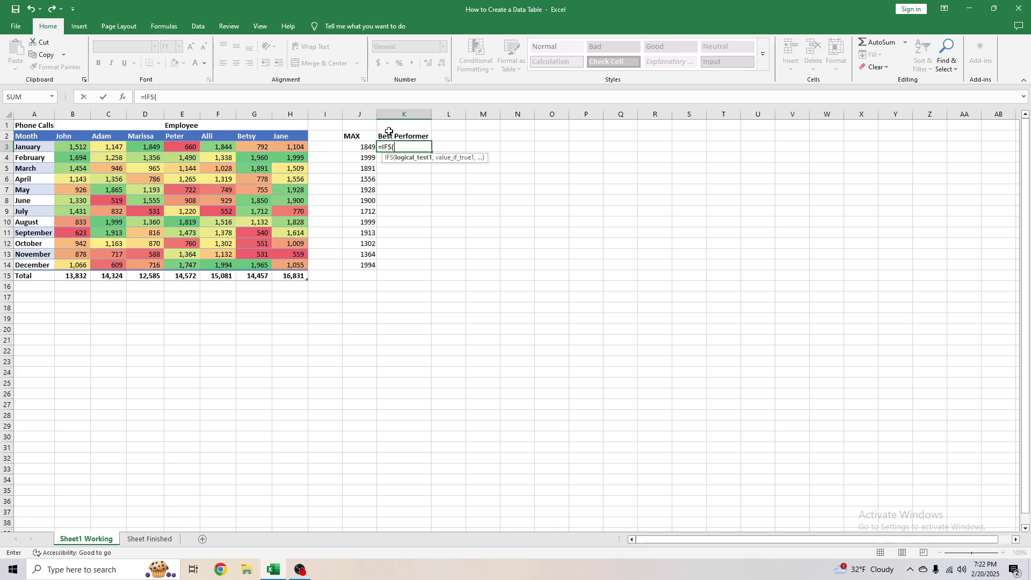
pyautogui.click(362, 147)
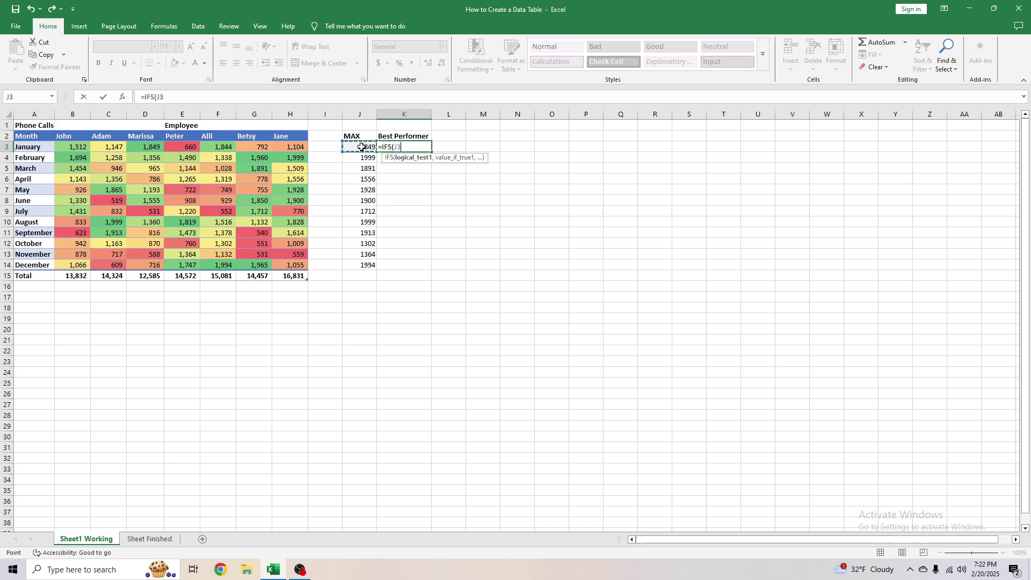
pyautogui.write('=Table3[@John')
pyautogui.click(78, 148)
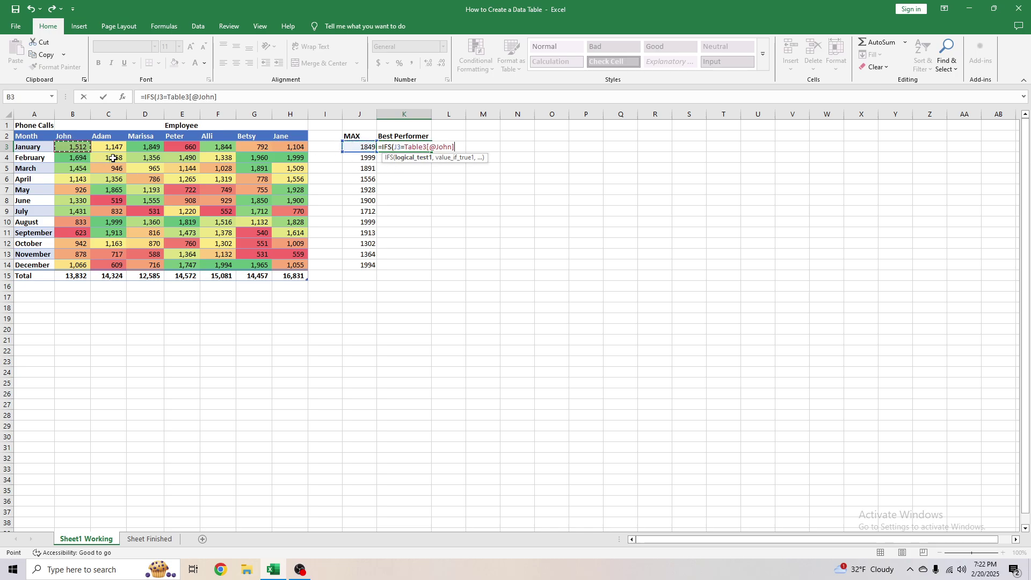
pyautogui.write(',')
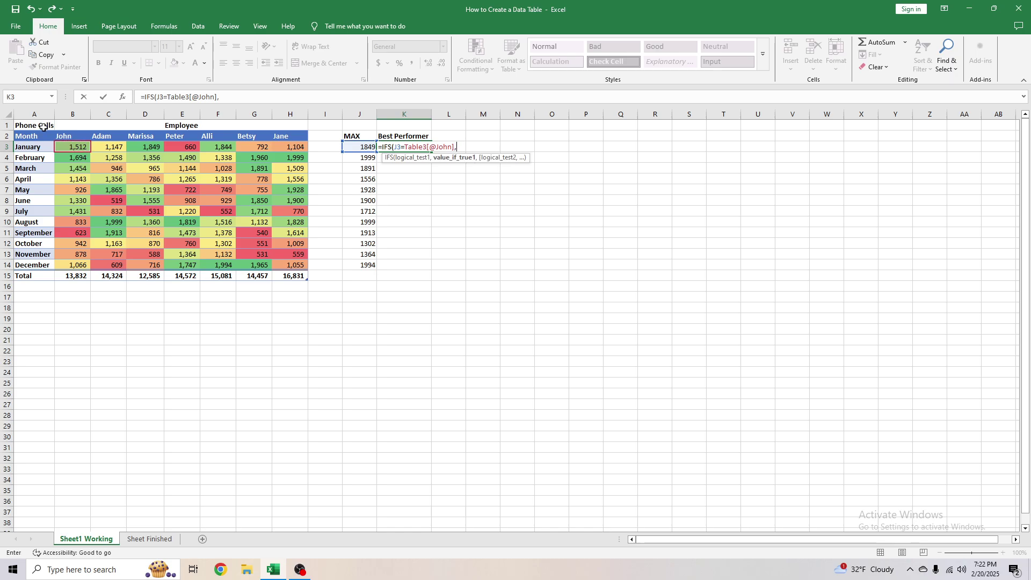
pyautogui.click(63, 136)
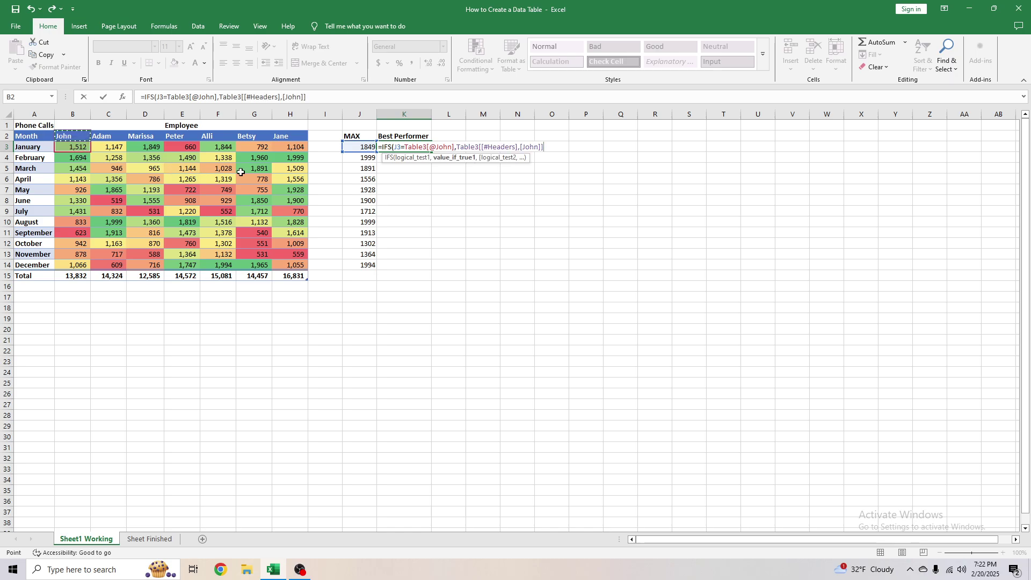
pyautogui.write(',')
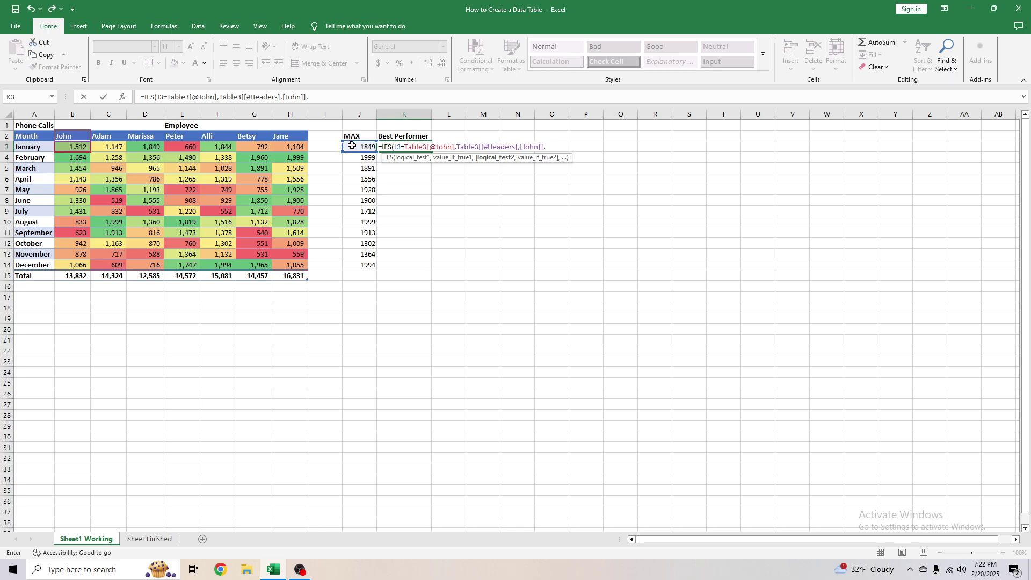
# Add a second IFS condition in K3 that returns the table header in C2 when J3 equals C3
pyautogui.click(357, 147)
pyautogui.write('=')
pyautogui.click(108, 148)
pyautogui.write(',')
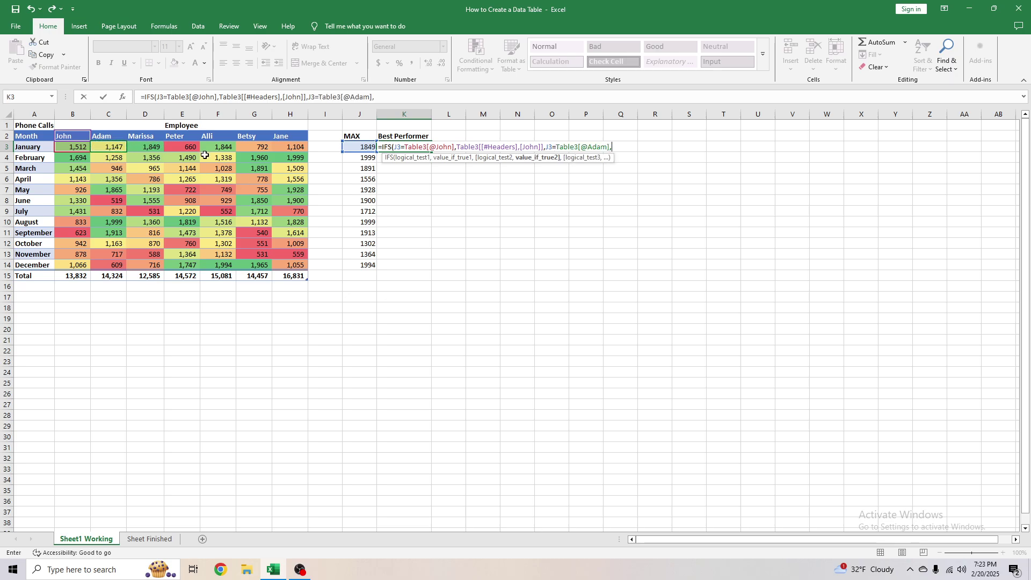
pyautogui.click(115, 135)
pyautogui.write(',')
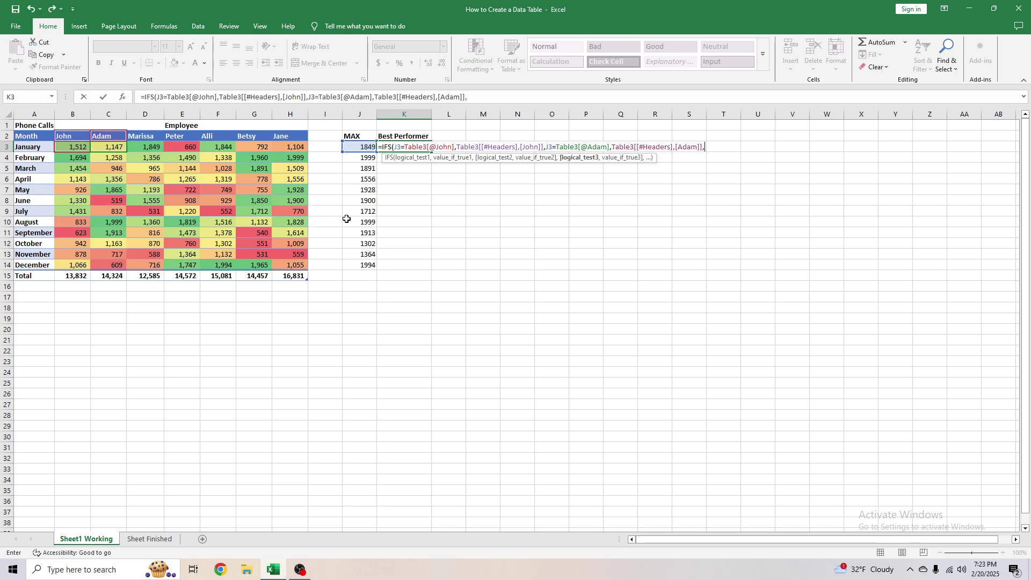
# Add a third IFS condition in K3 that returns the table header in D2 when J3 equals D3
pyautogui.click(362, 146)
pyautogui.write('=')
pyautogui.click(153, 149)
pyautogui.write(',')
pyautogui.click(147, 137)
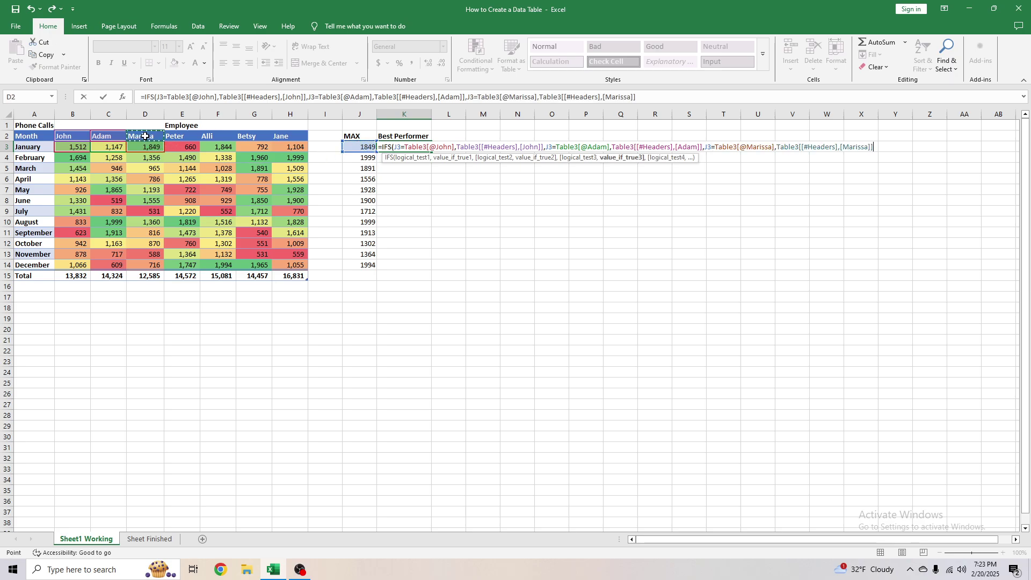
pyautogui.write(',')
# Add a fourth IFS condition in K3 that returns the table header in E2 when J3 equals E3
pyautogui.click(361, 147)
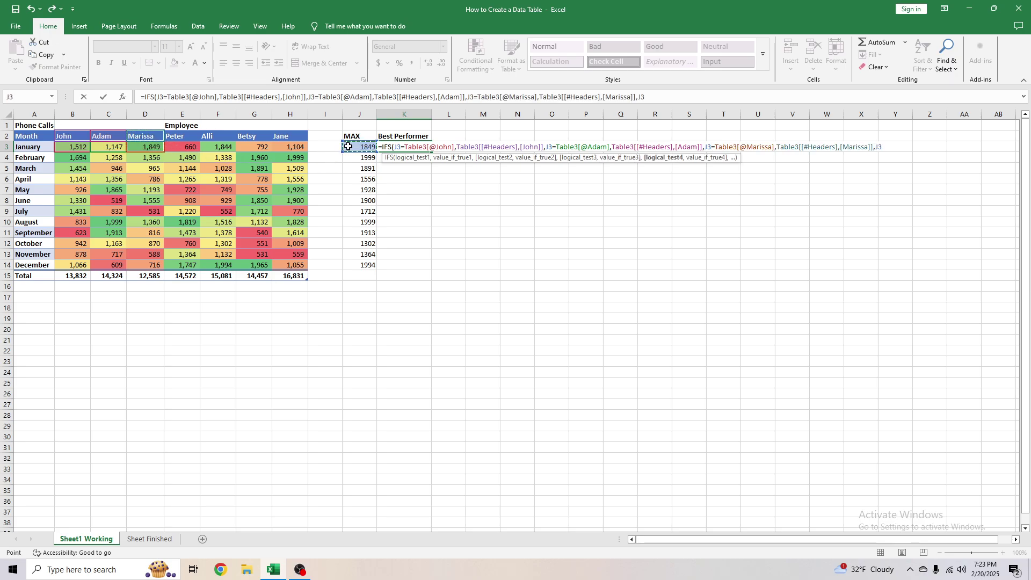
pyautogui.write('=')
pyautogui.click(190, 147)
pyautogui.write(',')
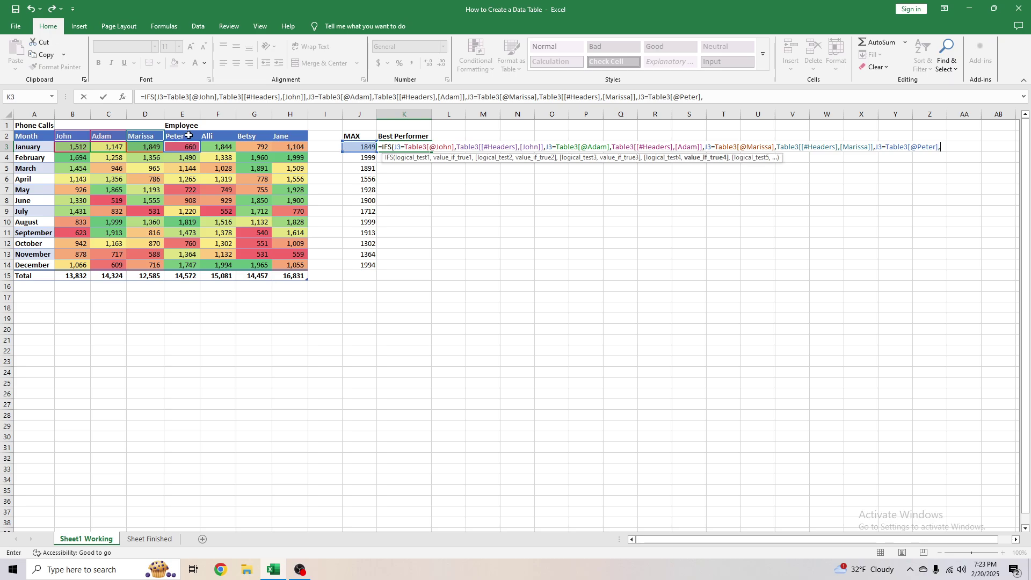
pyautogui.click(188, 136)
pyautogui.write(',')
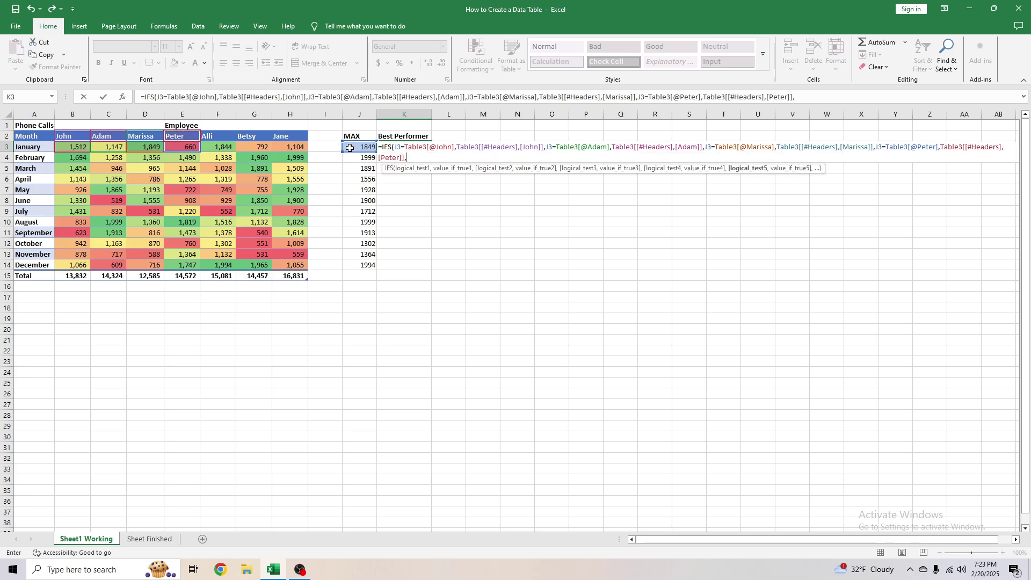
# Add a fifth IFS condition in K3 that returns the table header in F2 when J3 equals F3
pyautogui.click(355, 147)
pyautogui.write('=')
pyautogui.click(229, 150)
pyautogui.write(',')
pyautogui.click(225, 136)
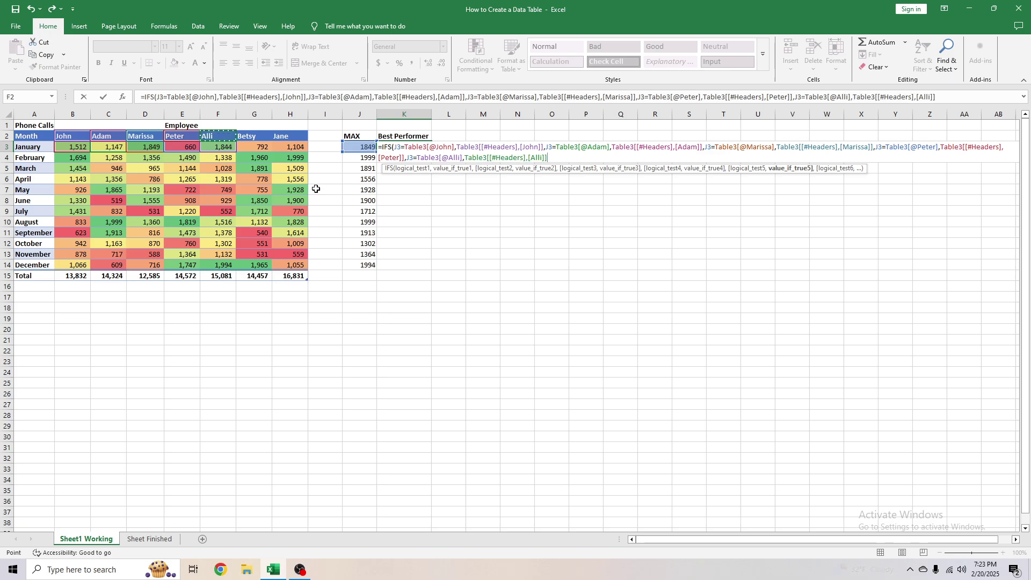
pyautogui.write(',')
# Add a sixth IFS condition in K3 that returns the table header in G2 when J3 equals G3
pyautogui.click(357, 147)
pyautogui.write('=')
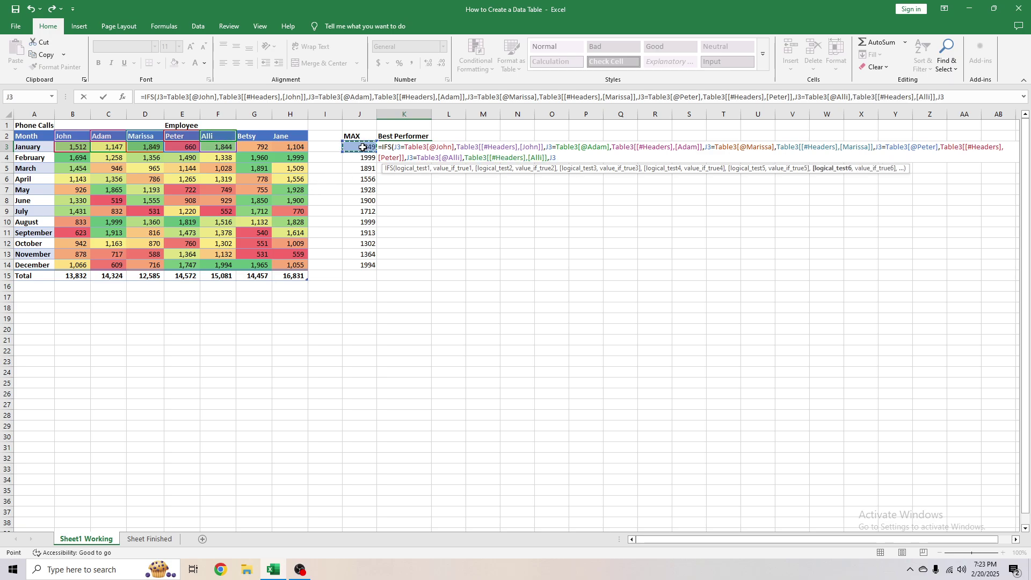
pyautogui.click(258, 149)
pyautogui.write(',')
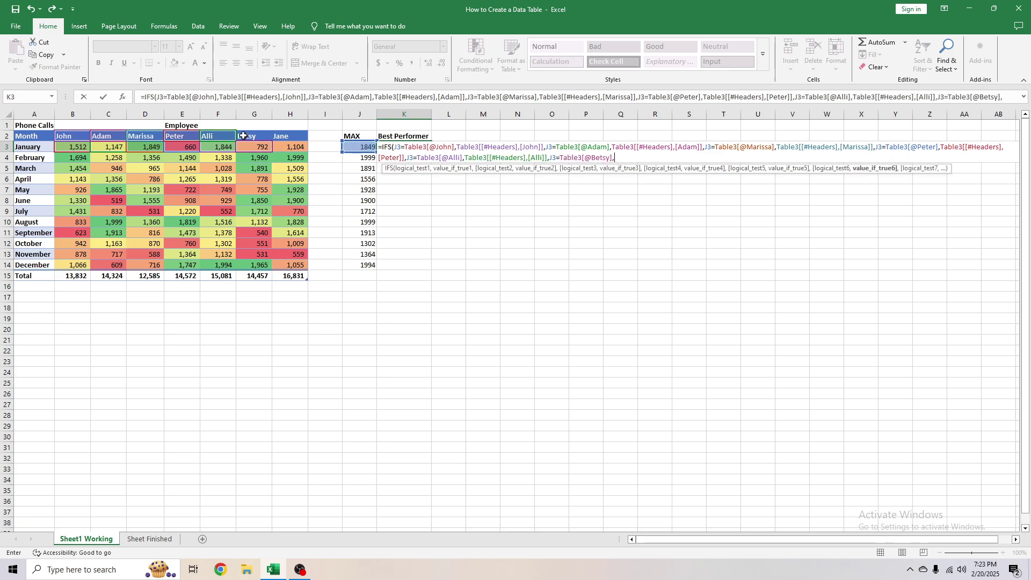
pyautogui.click(248, 136)
pyautogui.write(',')
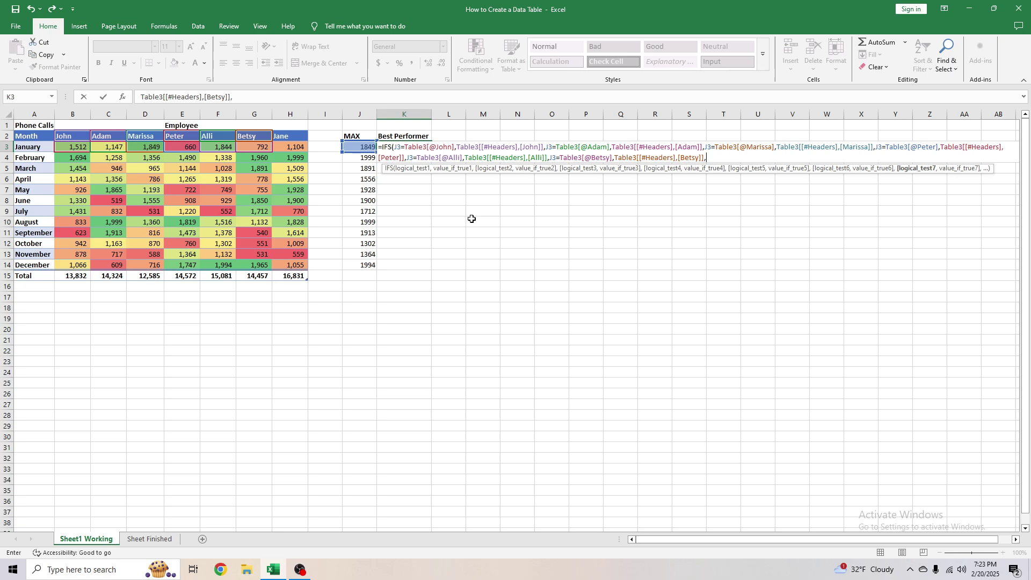
# Complete the K3 IFS formula with a condition returning header H2 when J3 equals H3, and fill it down to K14
pyautogui.click(359, 148)
pyautogui.write('=')
pyautogui.click(294, 149)
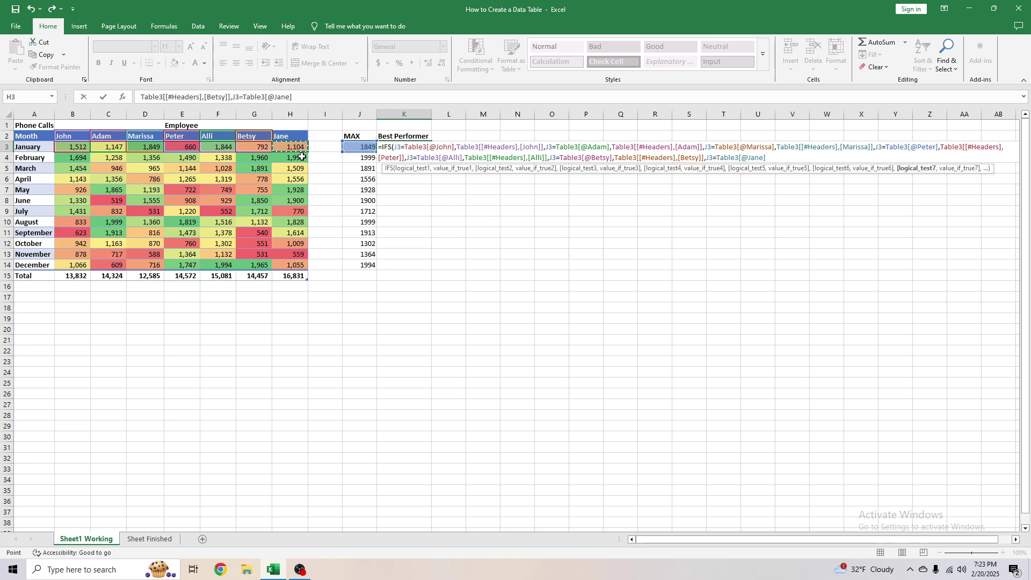
pyautogui.write(',')
pyautogui.click(294, 136)
pyautogui.hotkey('ctrl', 'Return')
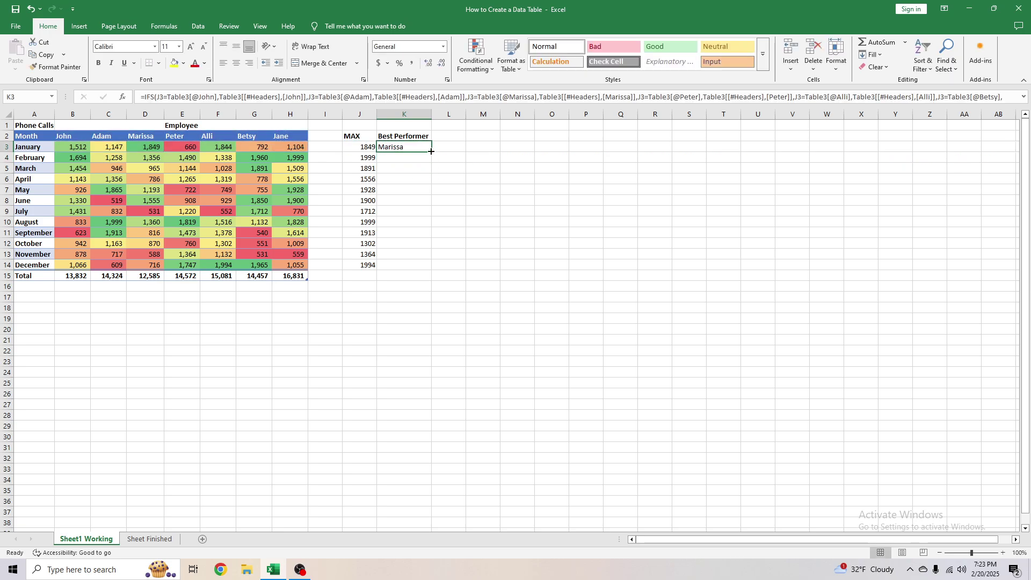
pyautogui.moveTo(432, 153); pyautogui.dragTo(429, 268)
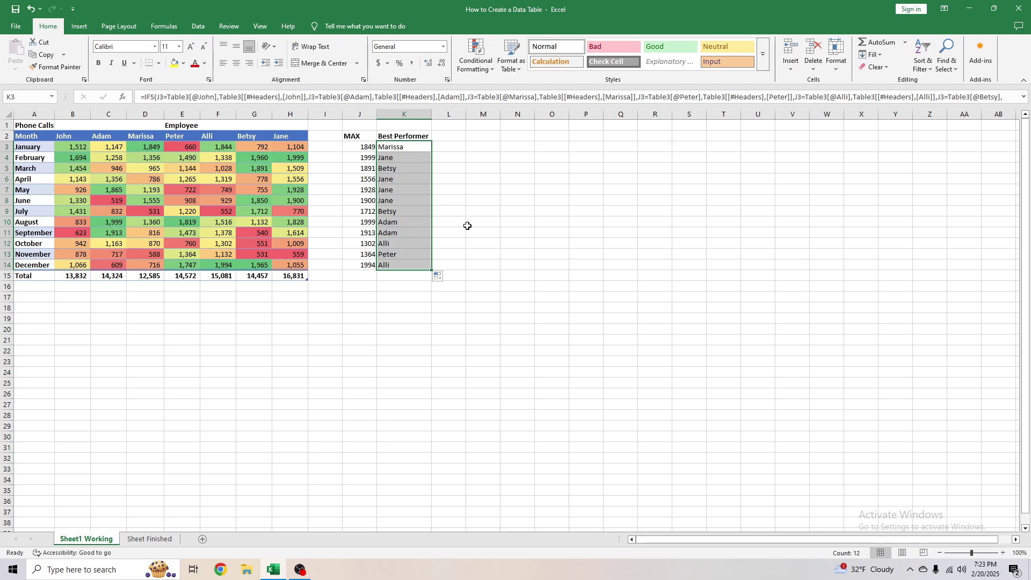
# Test the Best Performer formula by clearing January's value in D3, and undo the deletion
pyautogui.click(405, 207)
pyautogui.click(398, 148)
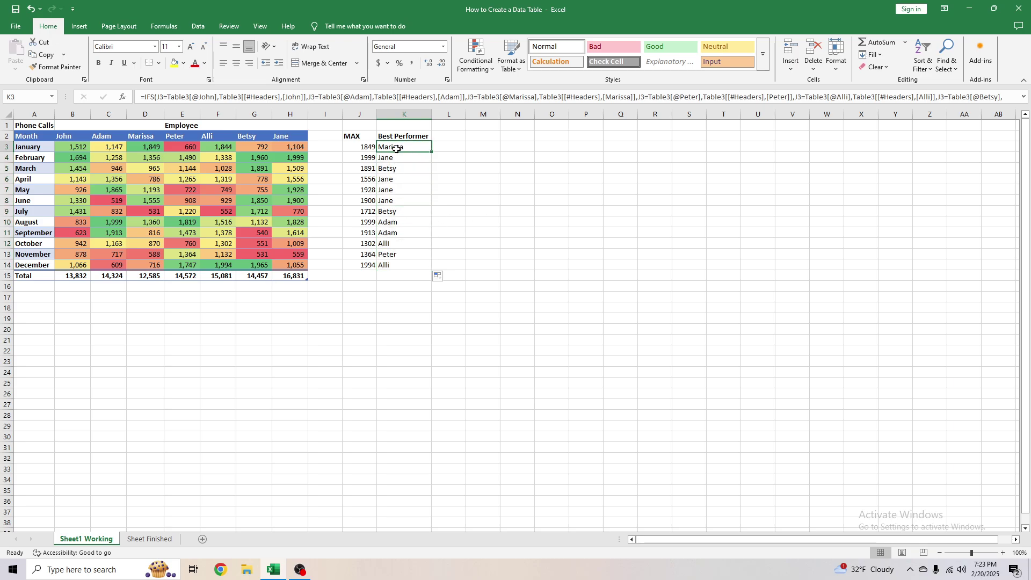
pyautogui.click(153, 147)
pyautogui.press('Delete')
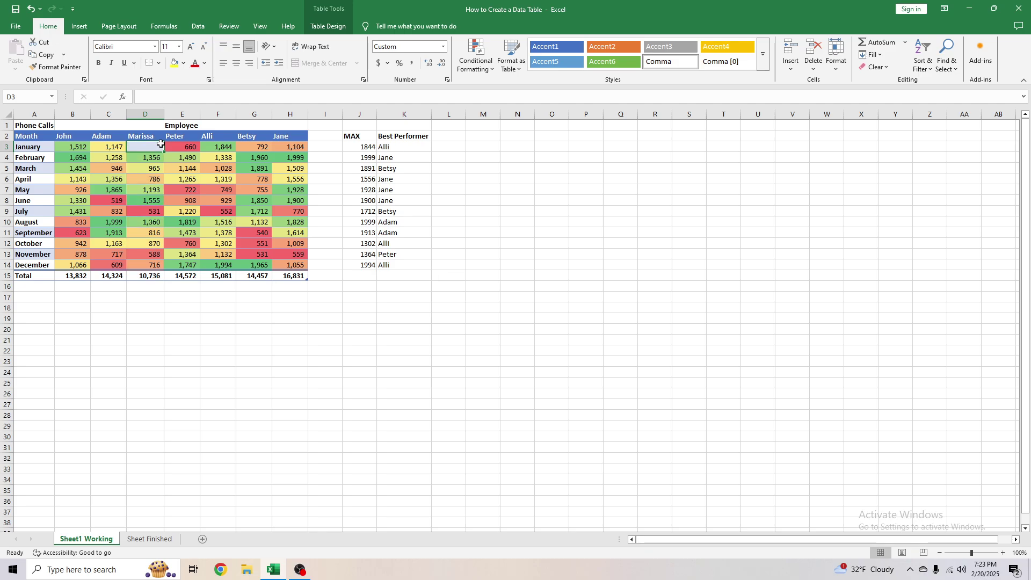
pyautogui.press('Down')
pyautogui.click(402, 155)
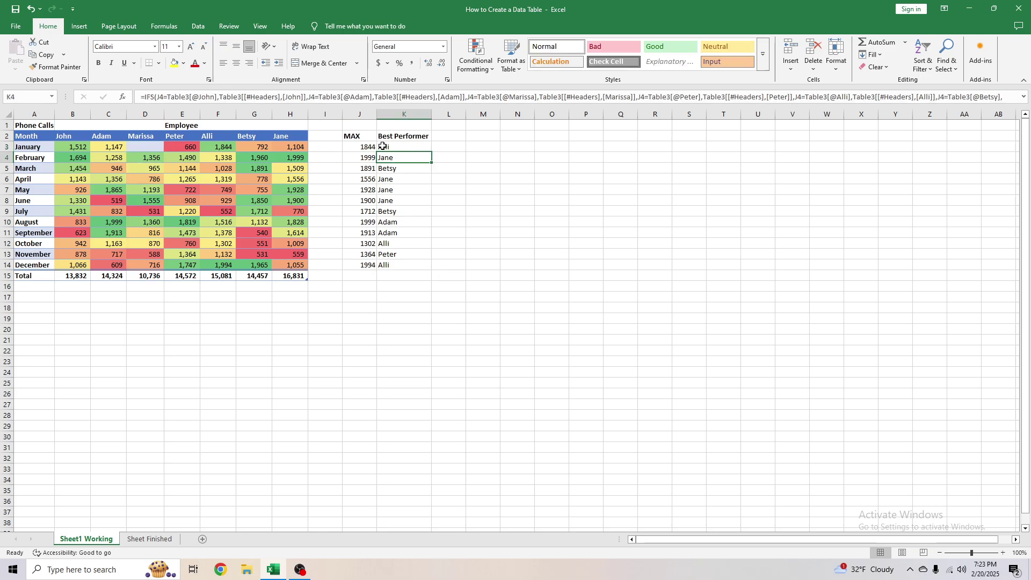
pyautogui.click(214, 148)
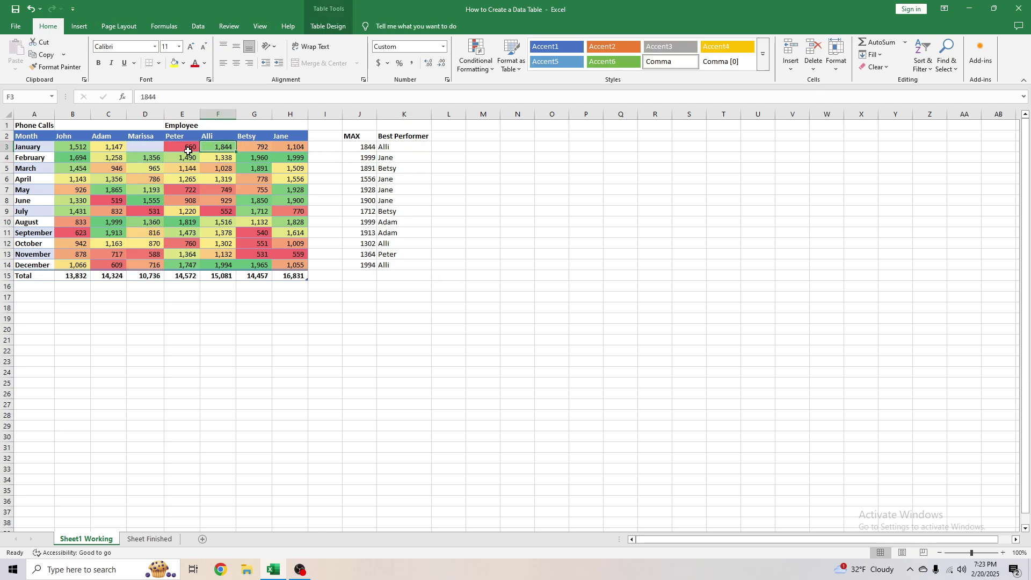
pyautogui.click(396, 148)
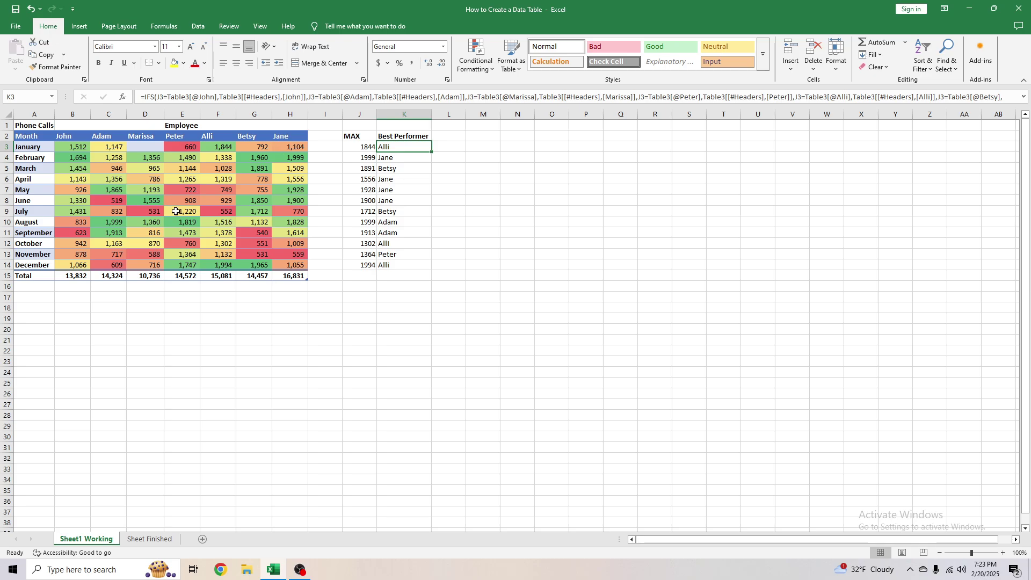
pyautogui.hotkey('ctrl', 'z')
# Add a "MIN" header in M2 and a "Worst Performer" header in N2
pyautogui.click(406, 139)
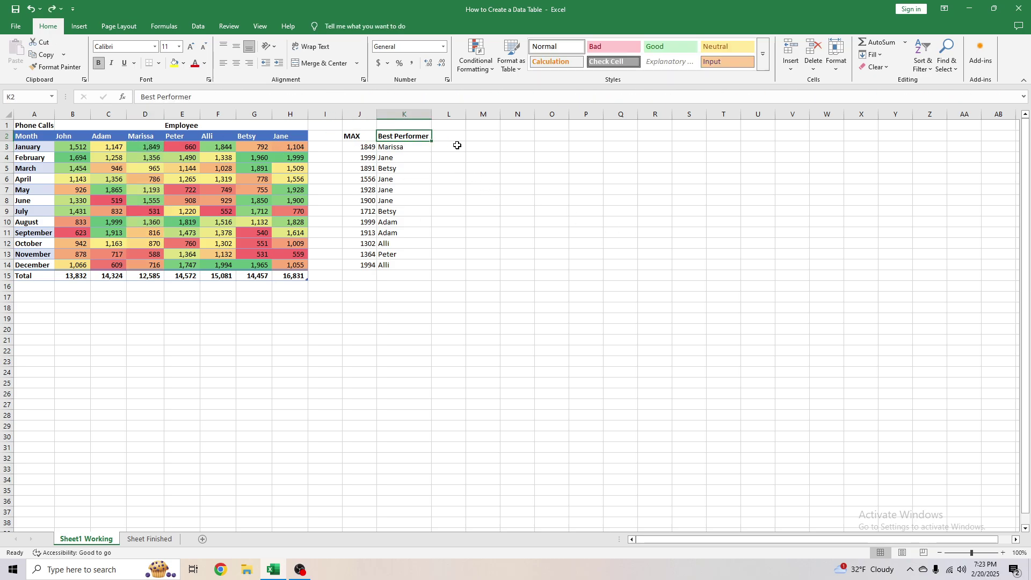
pyautogui.click(483, 136)
pyautogui.write('MIN')
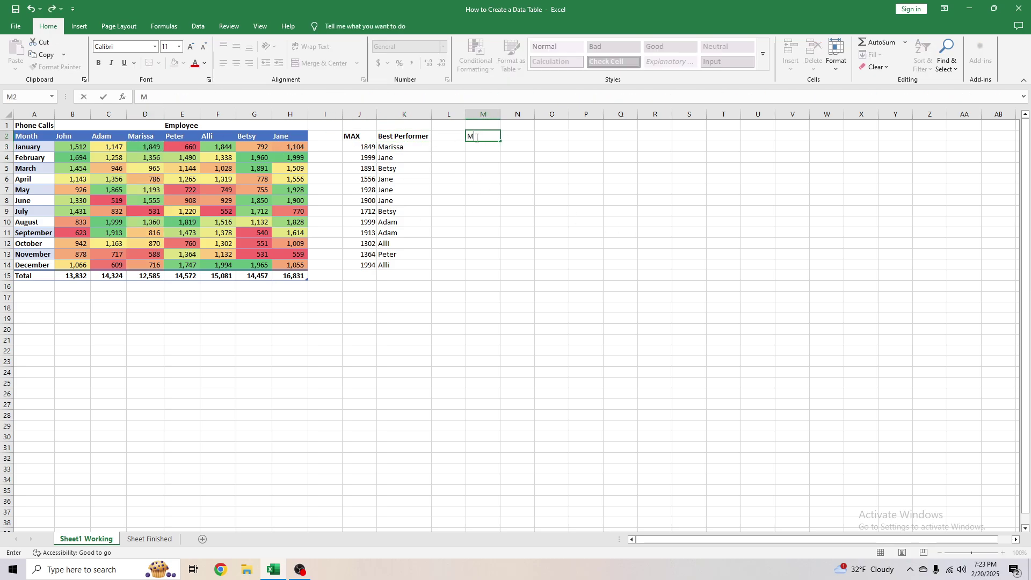
pyautogui.press('Return')
pyautogui.click(476, 137)
pyautogui.press('Tab')
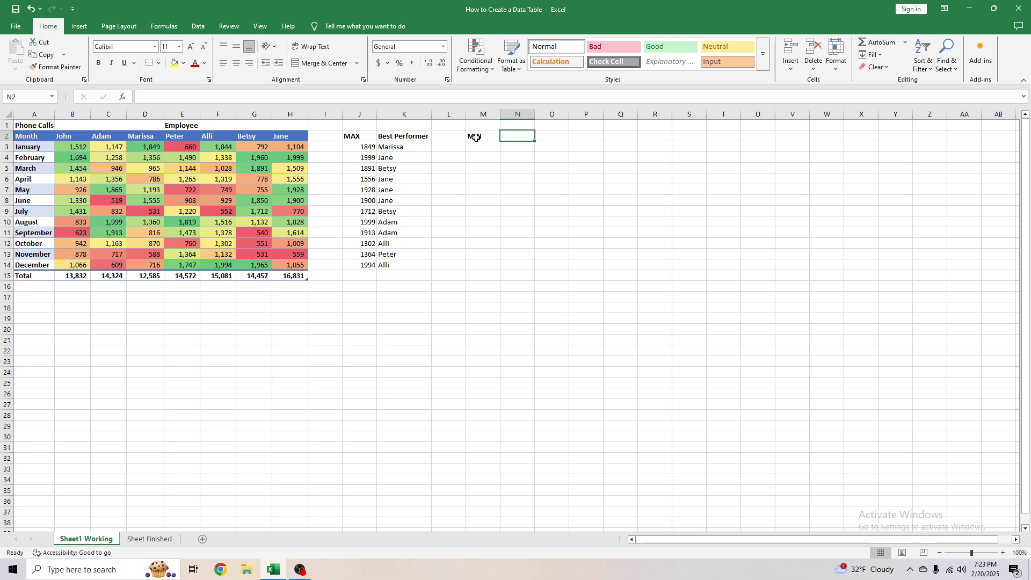
pyautogui.write('Worst')
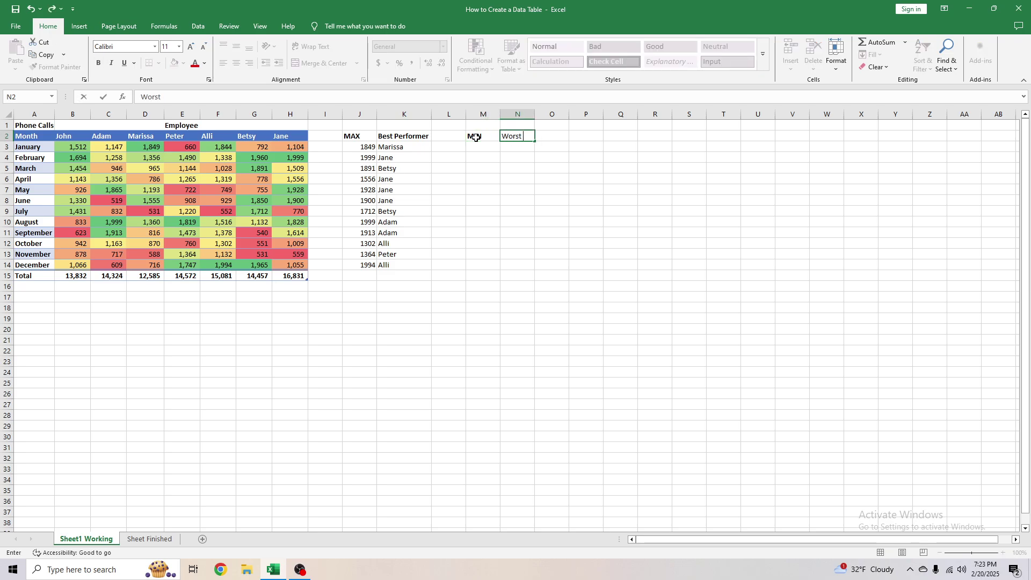
pyautogui.write(' Performer')
pyautogui.press('Return')
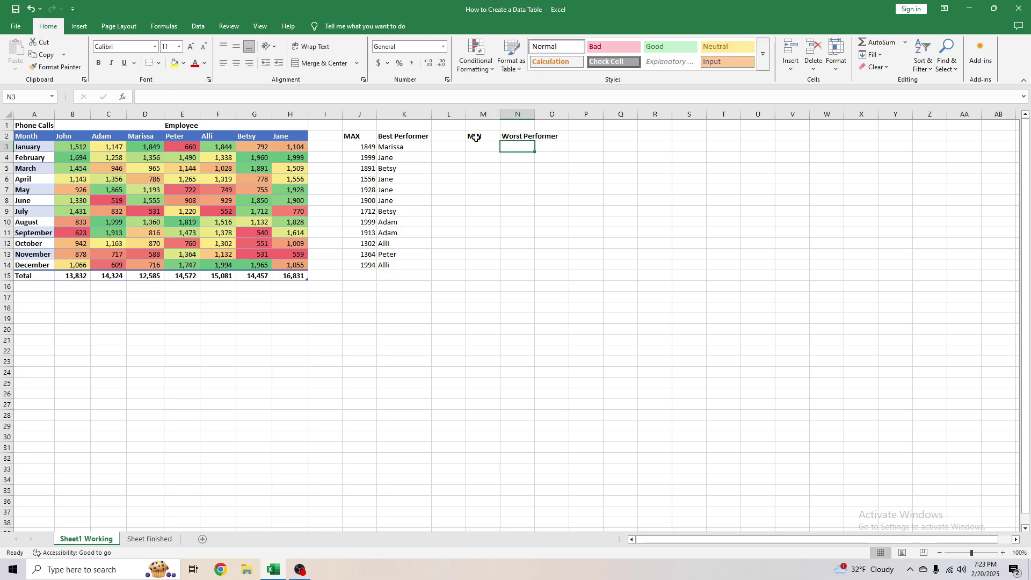
# Enter a MIN formula in M3 covering January's values in B3:H3, fill it down to M14, and check February's result
pyautogui.press('Left')
pyautogui.write('=min')
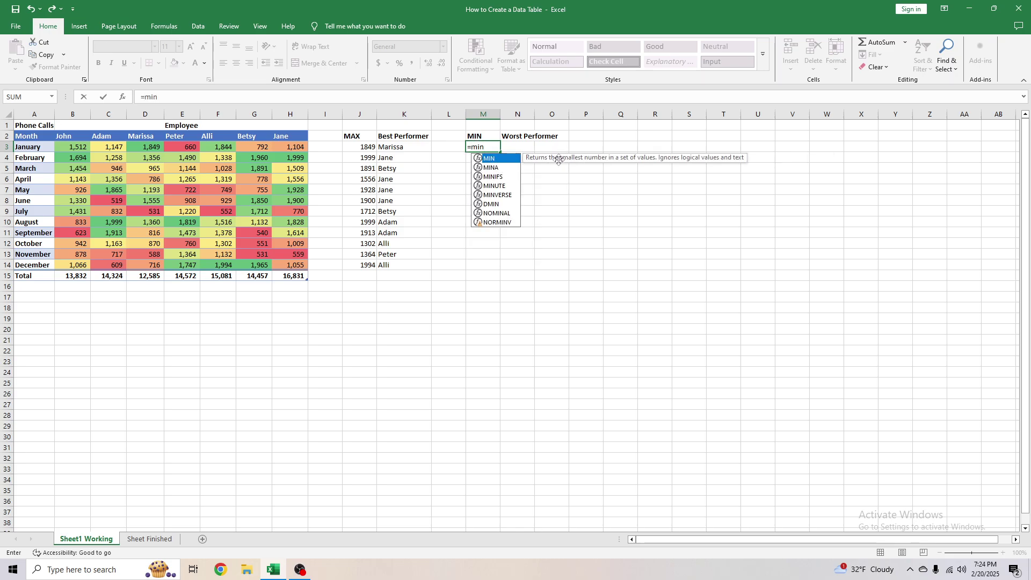
pyautogui.press('Tab')
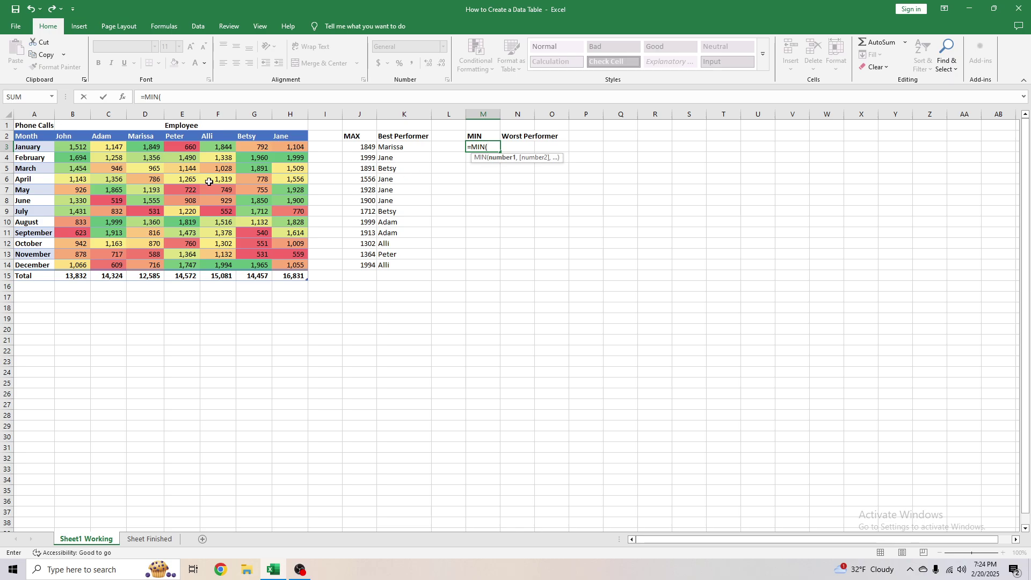
pyautogui.moveTo(81, 151); pyautogui.dragTo(294, 151)
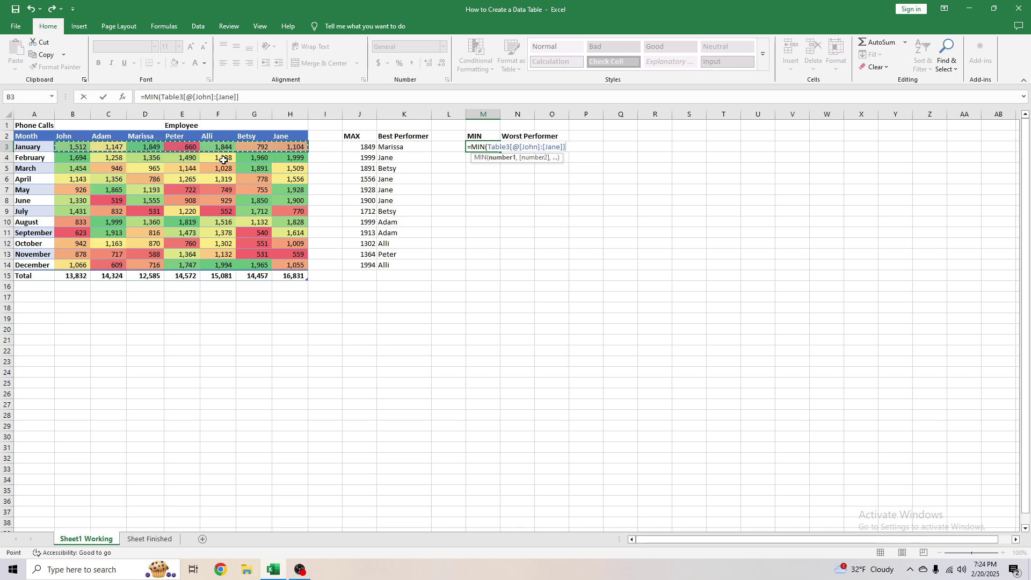
pyautogui.write(')')
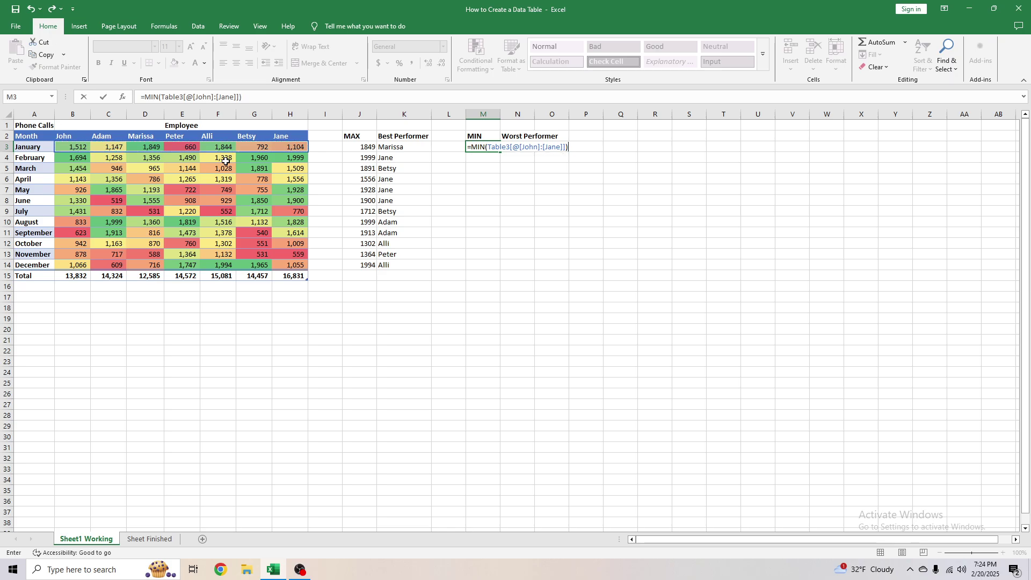
pyautogui.hotkey('ctrl', 'Return')
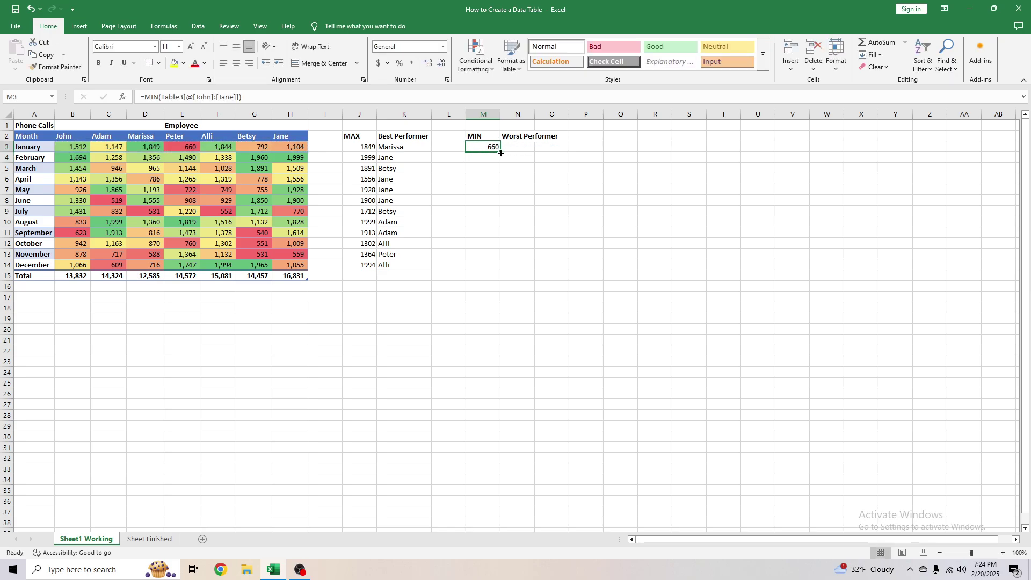
pyautogui.moveTo(501, 153); pyautogui.dragTo(499, 267)
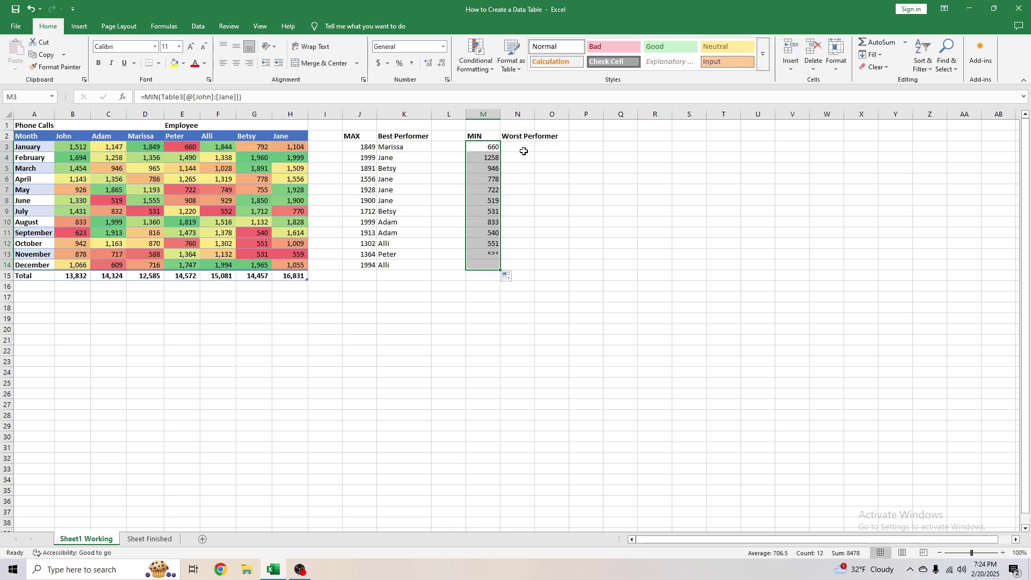
pyautogui.click(491, 157)
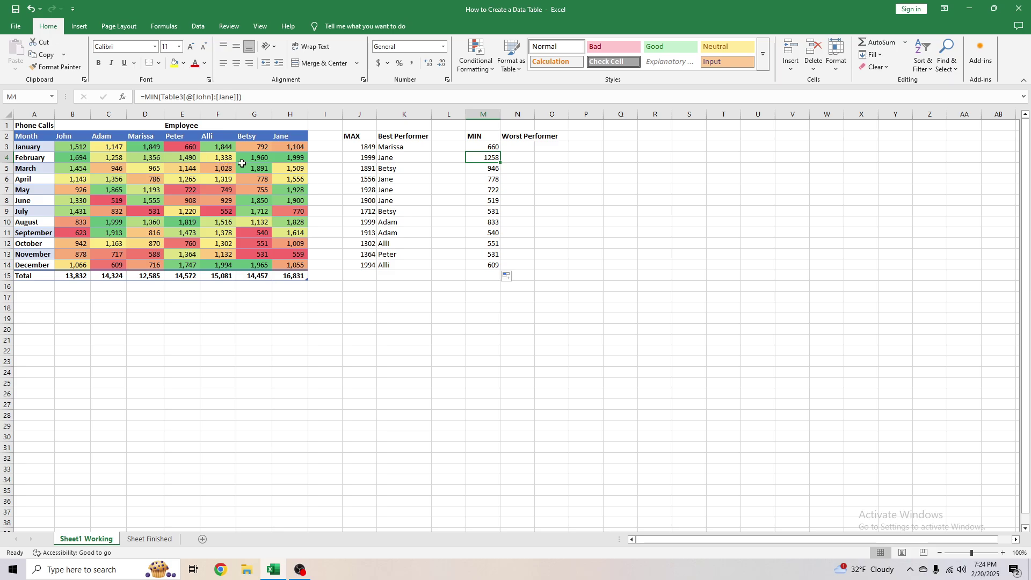
pyautogui.moveTo(74, 158); pyautogui.dragTo(149, 158)
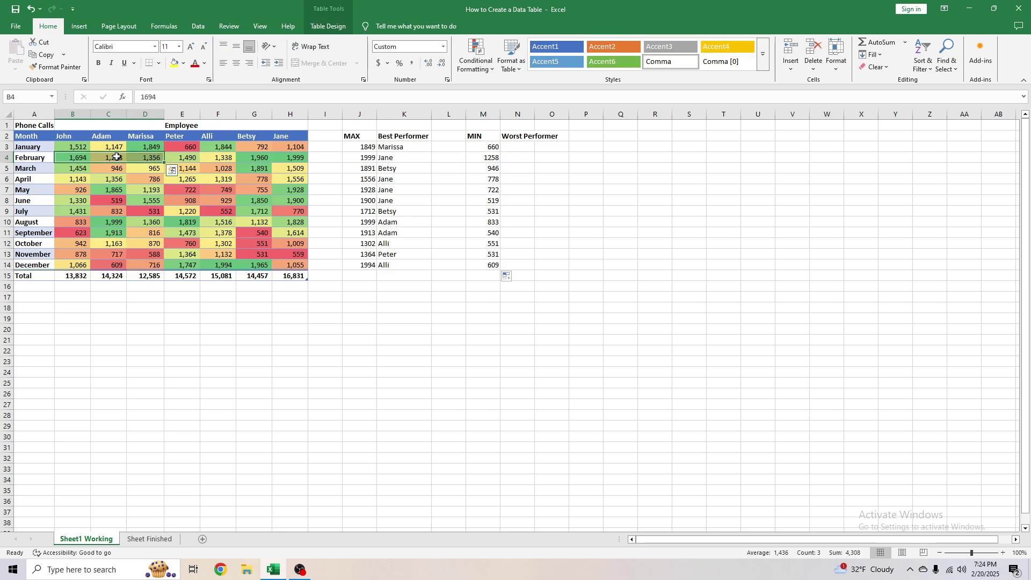
pyautogui.click(118, 157)
pyautogui.click(486, 157)
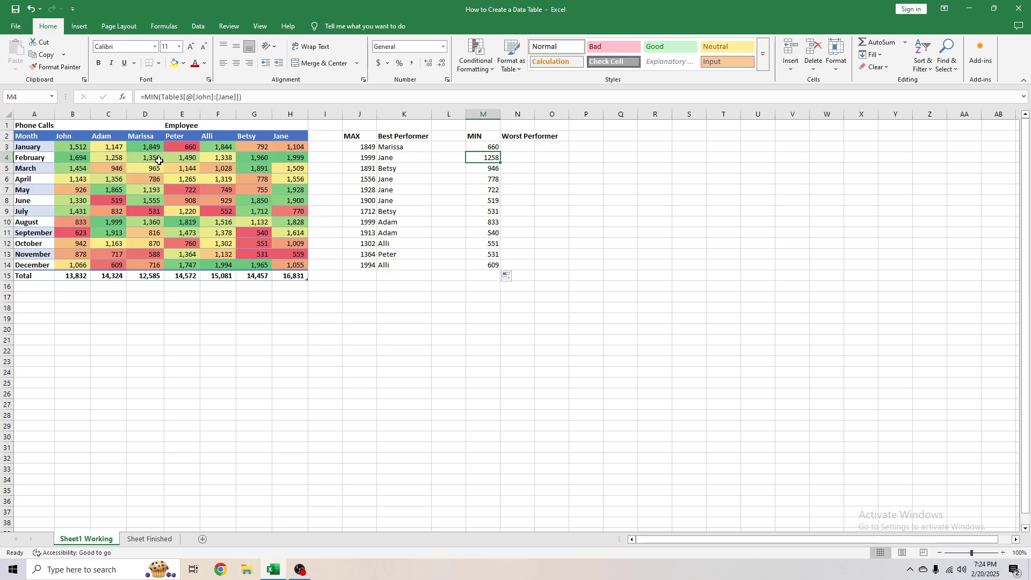
# Copy the Best Performer formula from K3 to N3 and fill it down to N14
pyautogui.doubleClick(537, 117)
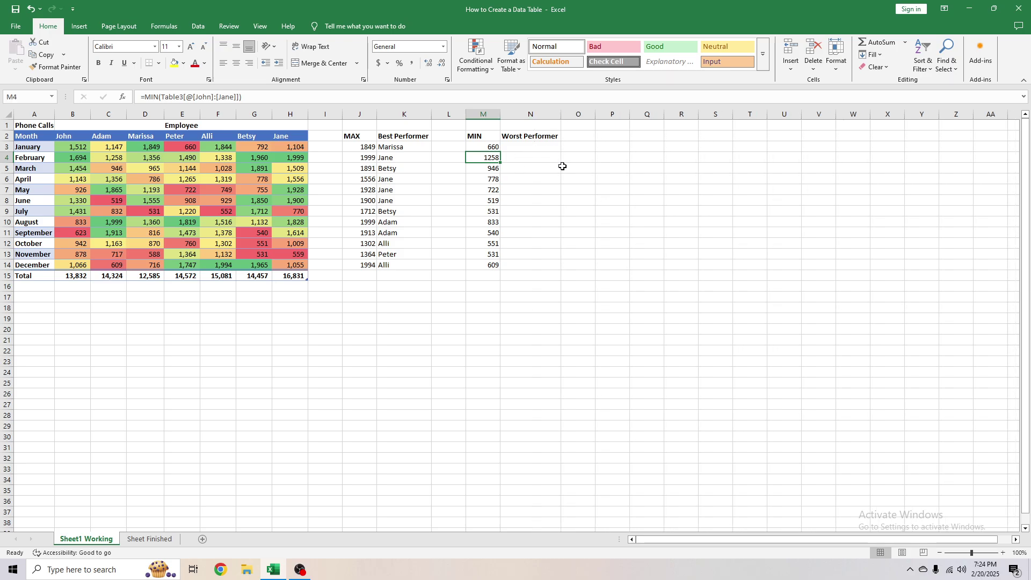
pyautogui.click(530, 156)
pyautogui.click(516, 148)
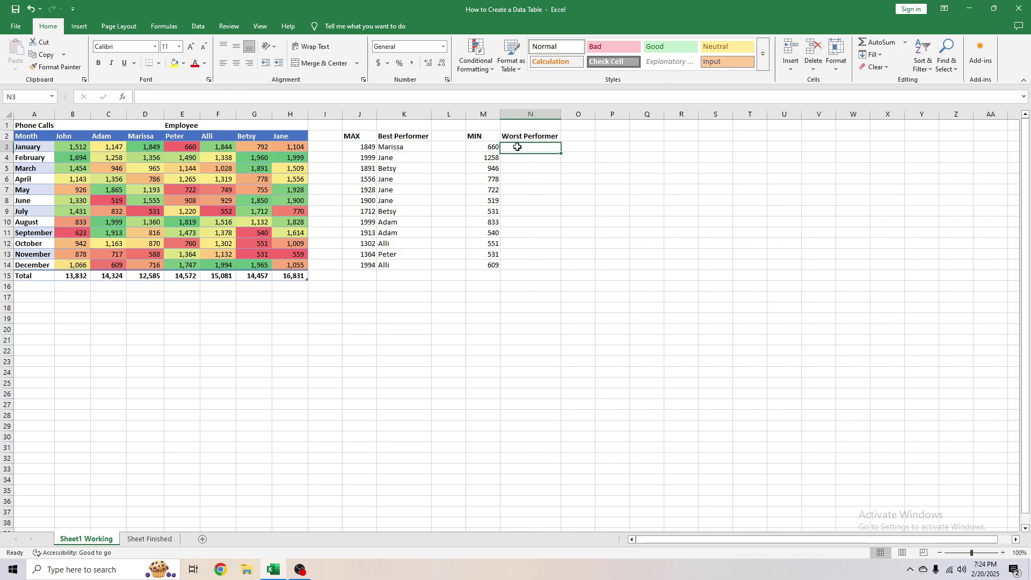
pyautogui.click(400, 147)
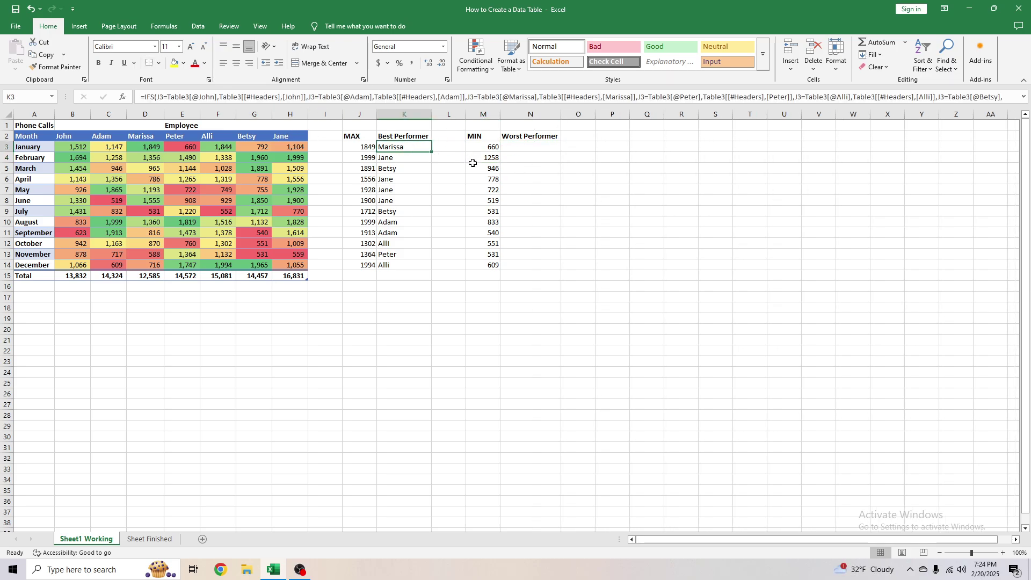
pyautogui.hotkey('ctrl', 'c')
pyautogui.click(530, 147)
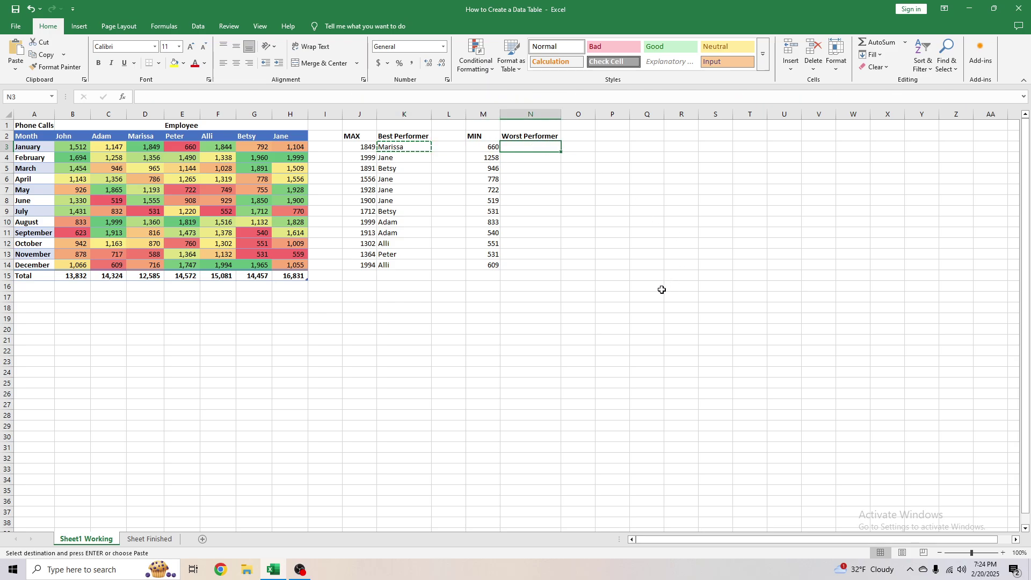
pyautogui.hotkey('ctrl', 'v')
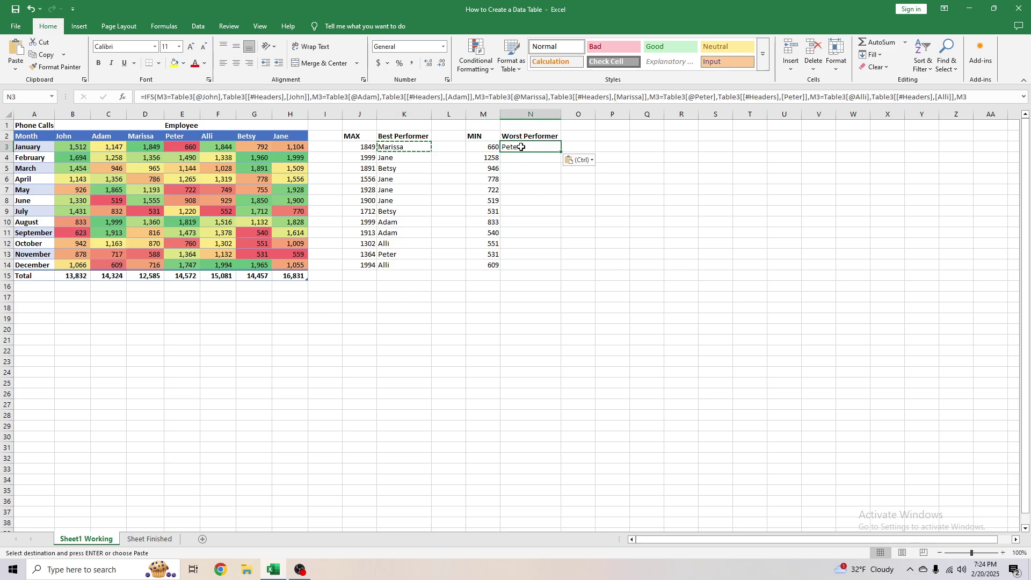
pyautogui.press('Escape')
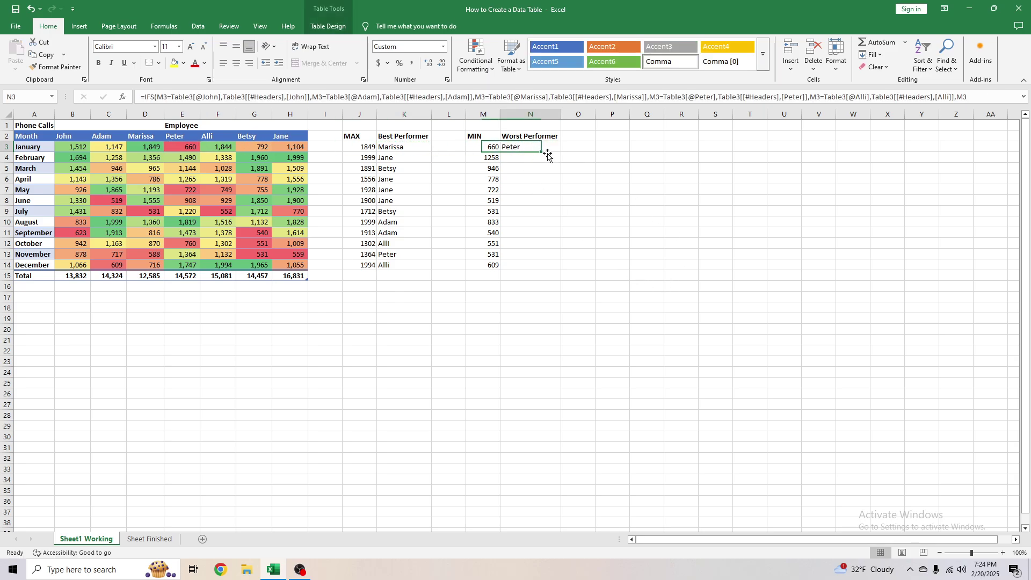
pyautogui.moveTo(563, 153); pyautogui.dragTo(562, 271)
pyautogui.click(534, 221)
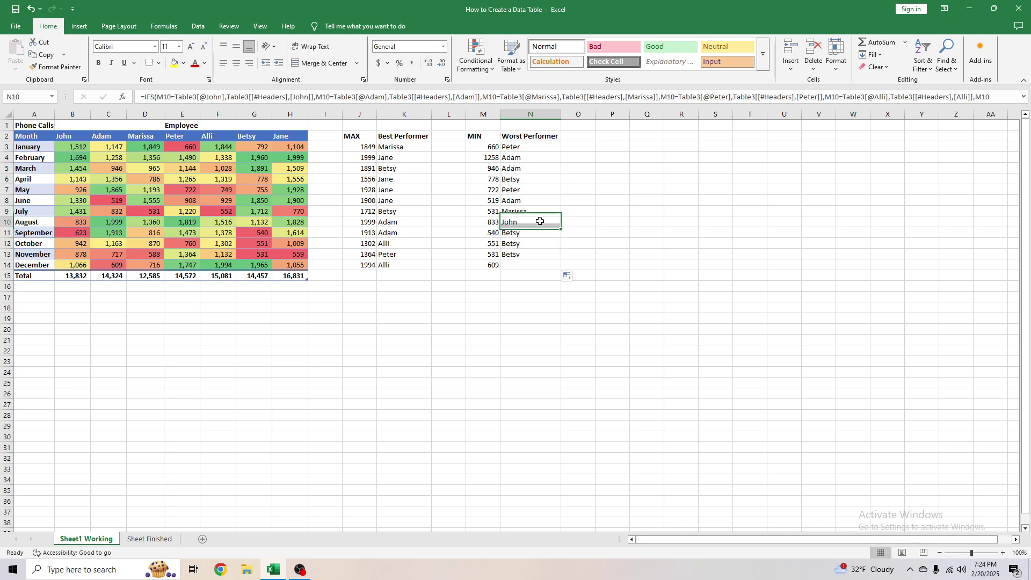
# Check the February and March Worst Performer results against the values in the phone calls table
pyautogui.moveTo(515, 157); pyautogui.dragTo(110, 159)
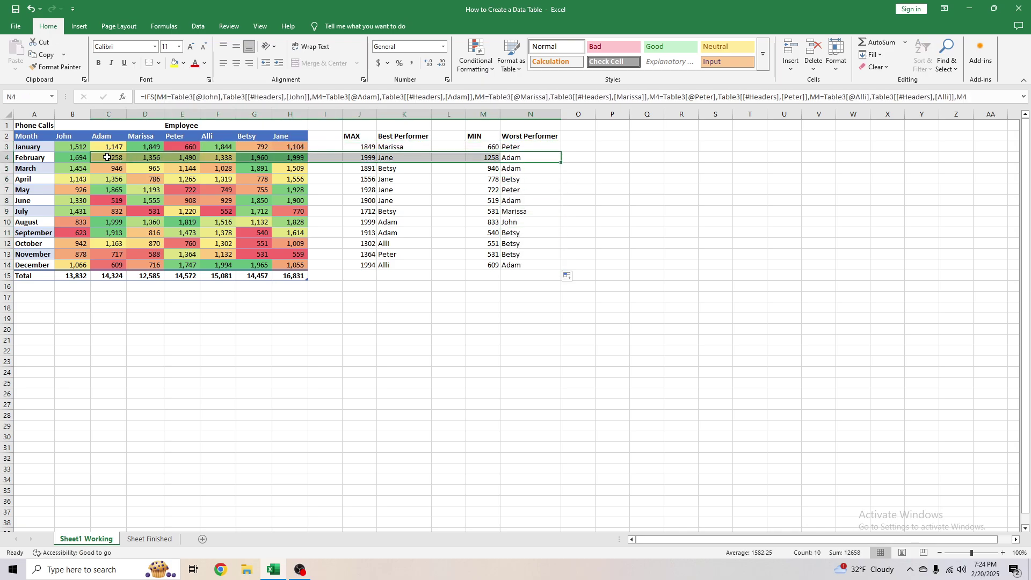
pyautogui.click(111, 159)
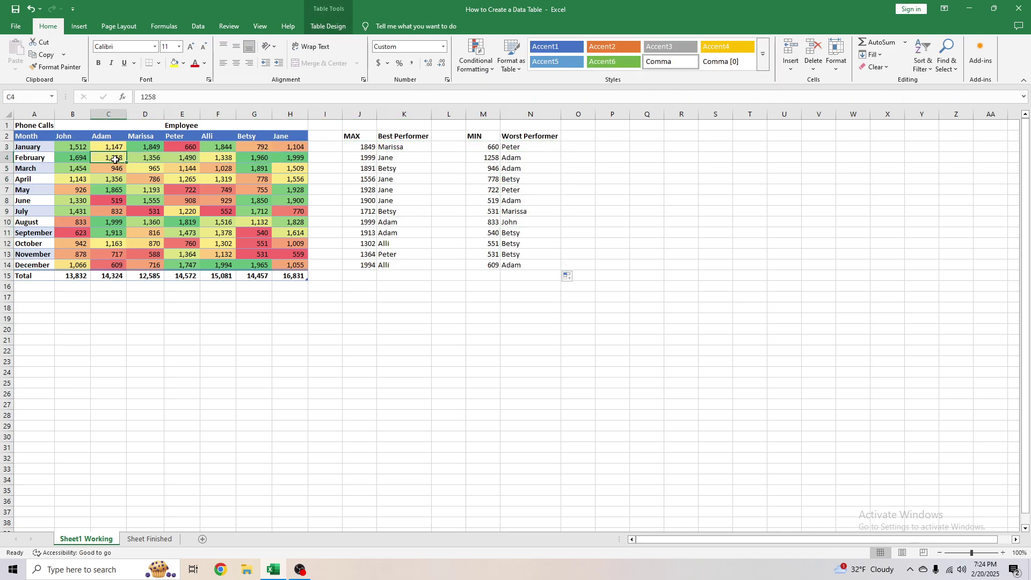
pyautogui.click(113, 170)
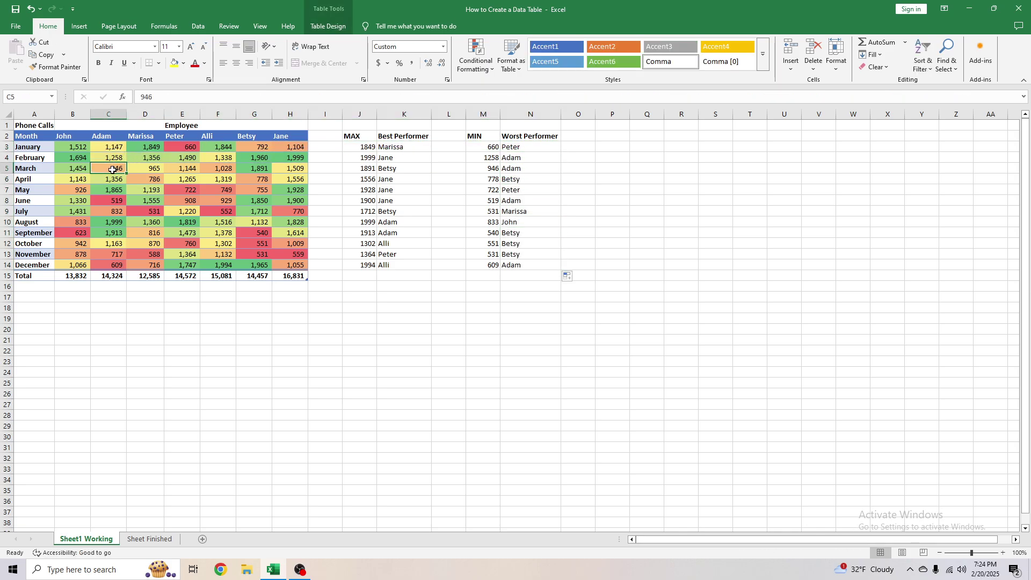
pyautogui.click(513, 168)
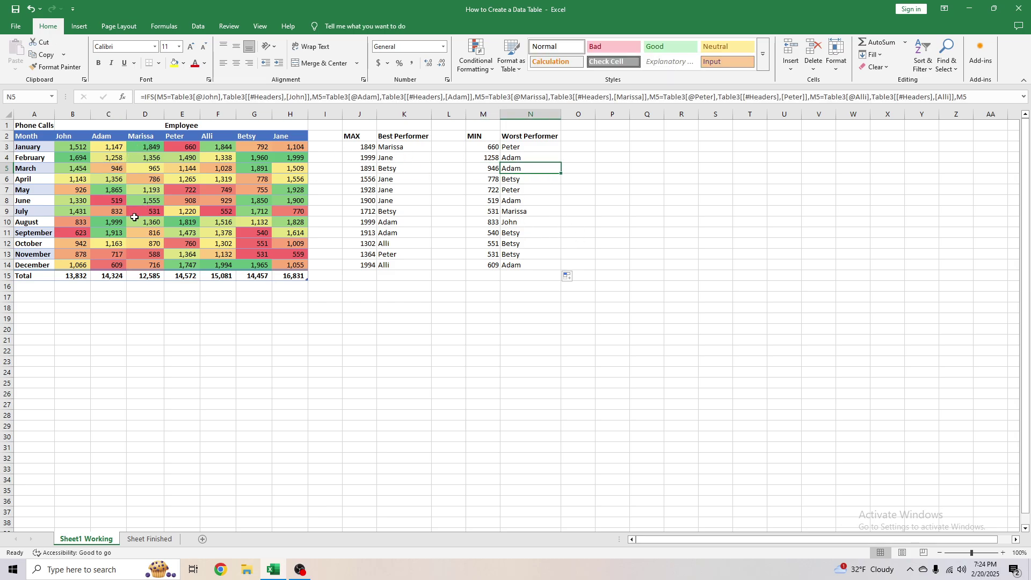
# Test the MAX and Best Performer formulas by clearing June's value in H8, and compare with G8
pyautogui.click(277, 204)
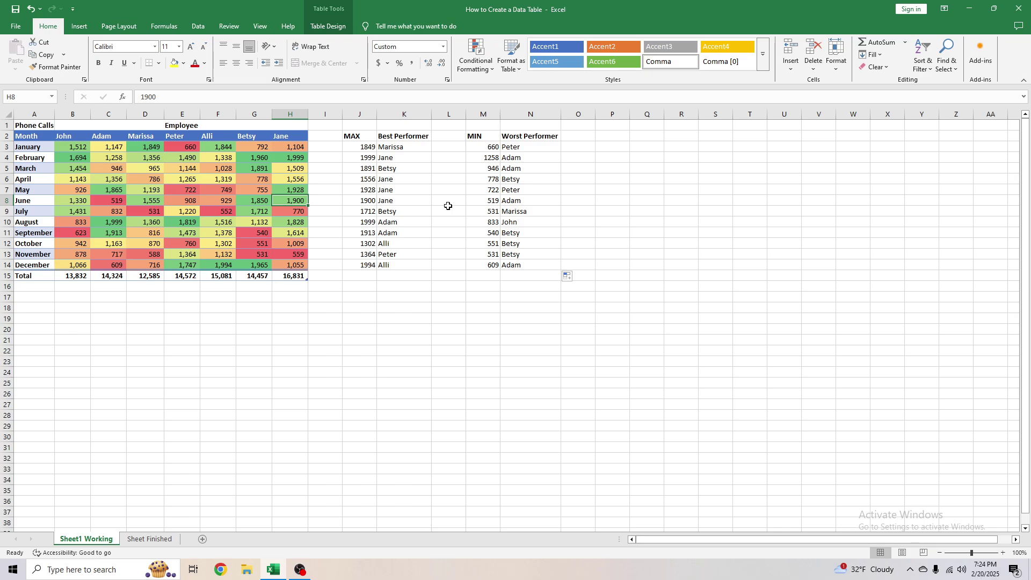
pyautogui.press('Delete')
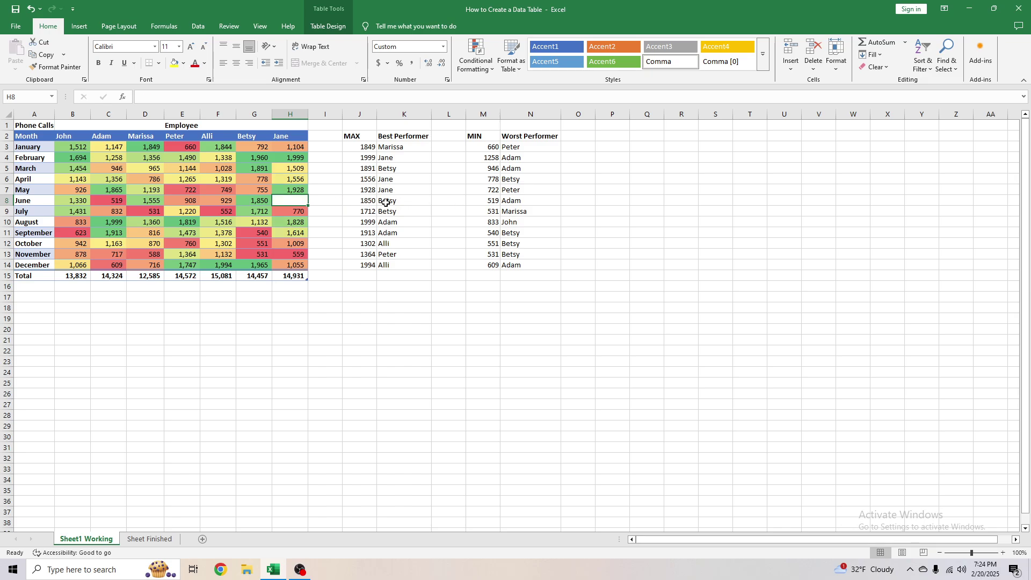
pyautogui.click(252, 200)
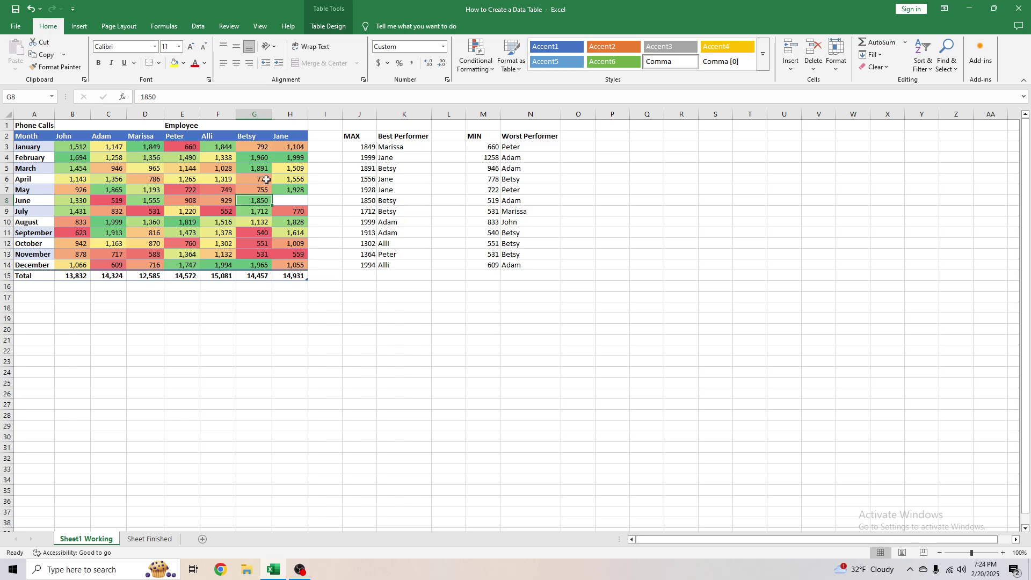
# Test the Worst Performer formula by entering 0 in H8, and undo both edits to that cell
pyautogui.click(299, 201)
pyautogui.write('0')
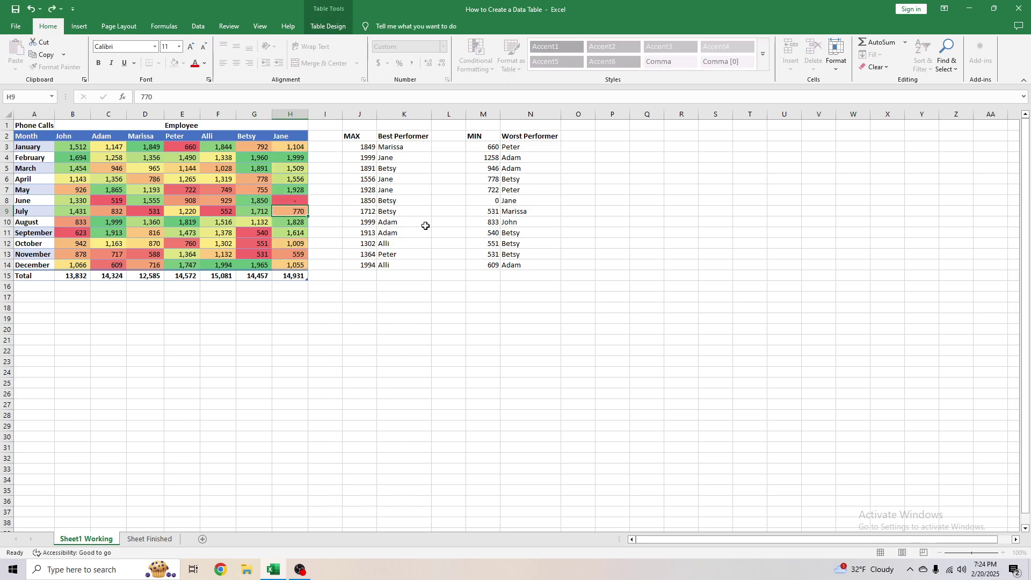
pyautogui.press('Return')
pyautogui.click(300, 202)
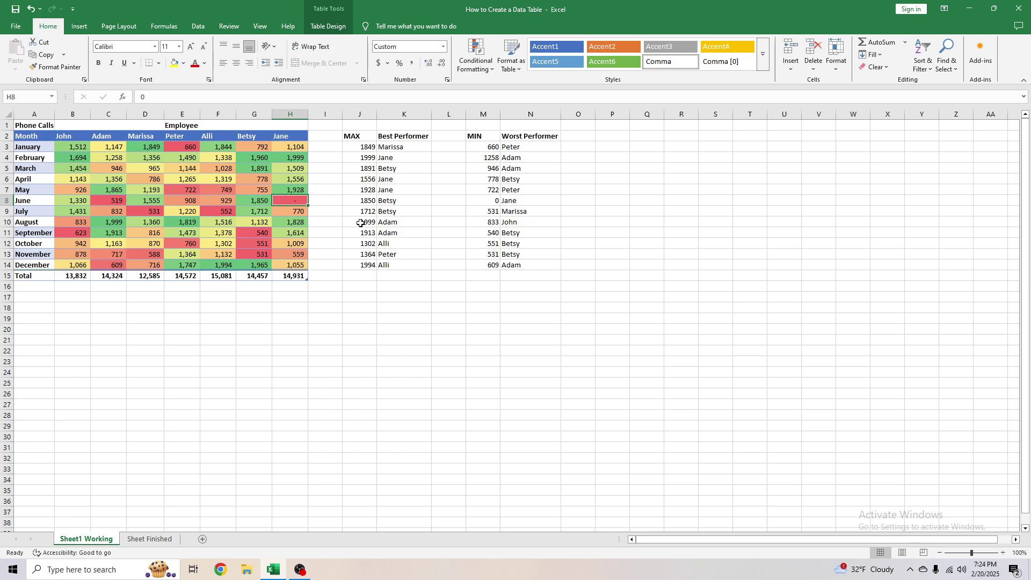
pyautogui.click(514, 204)
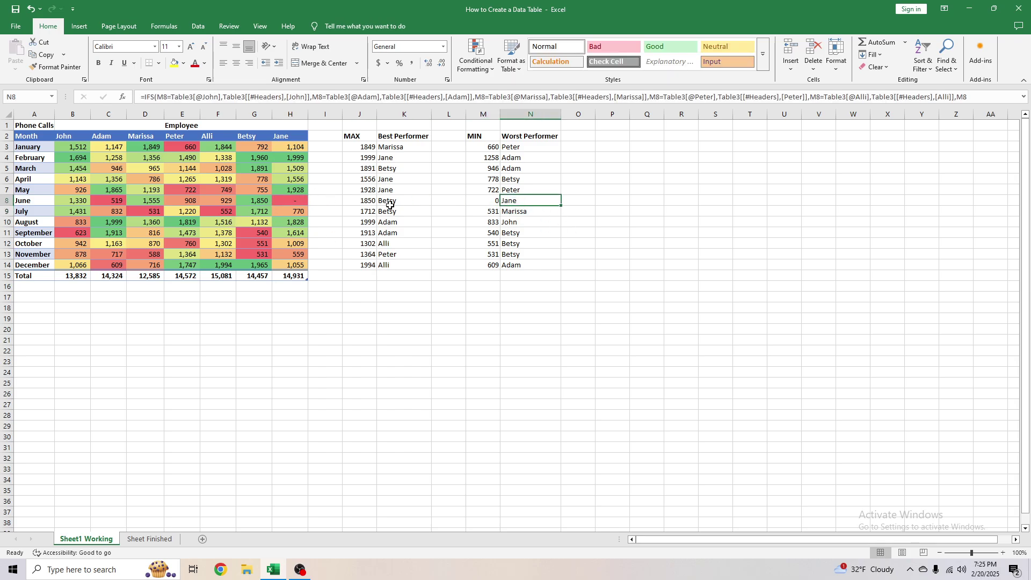
pyautogui.moveTo(293, 202); pyautogui.dragTo(117, 200)
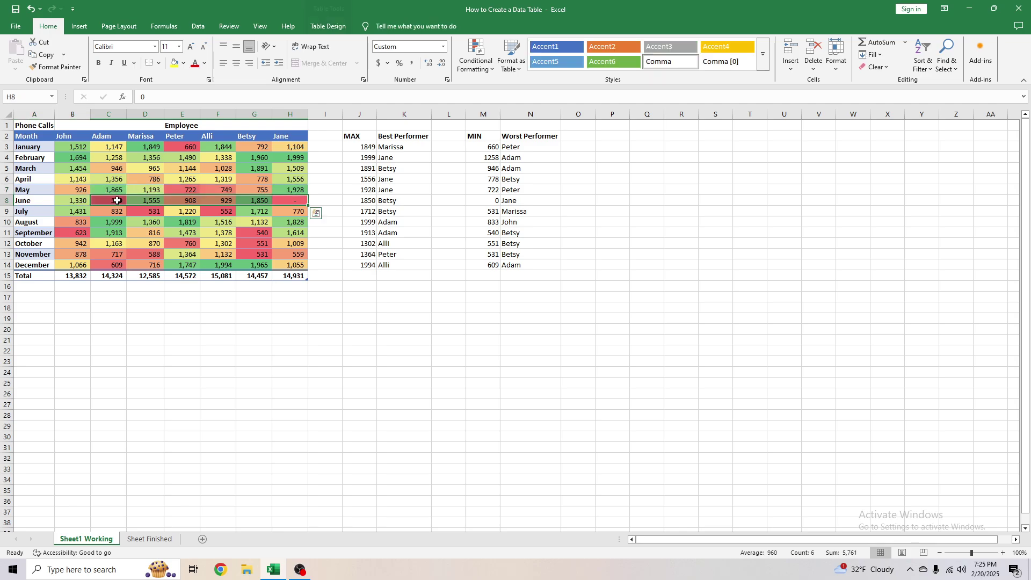
pyautogui.click(117, 201)
pyautogui.hotkey('ctrl', 'z')
pyautogui.hotkey('ctrl', 'z')
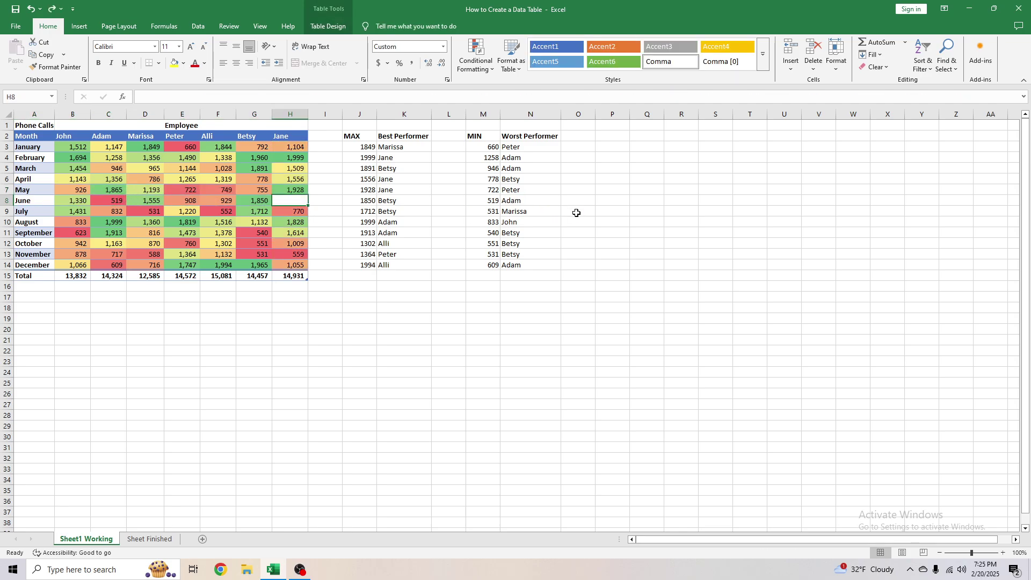
# Review the MAX and Best Performer results in J3:K14 alongside the monthly values in the phone calls table
pyautogui.click(411, 234)
pyautogui.click(399, 221)
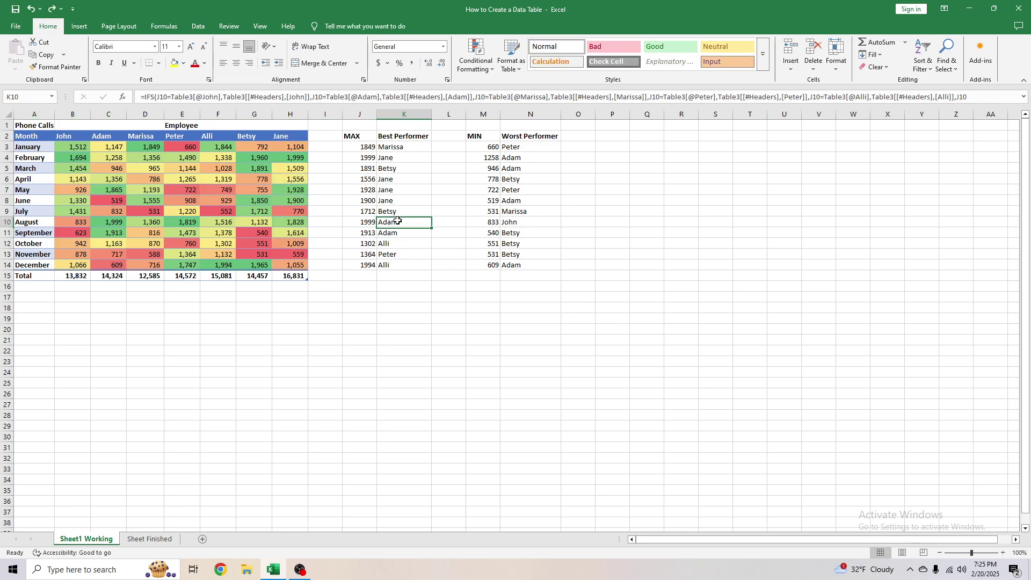
pyautogui.click(368, 276)
pyautogui.moveTo(358, 138); pyautogui.dragTo(405, 263)
pyautogui.click(395, 188)
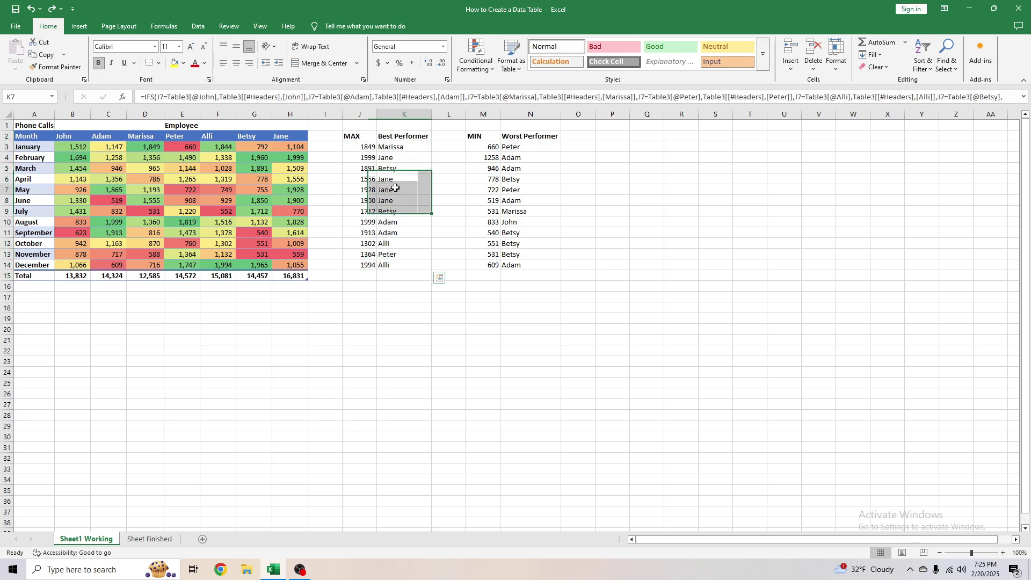
pyautogui.click(367, 147)
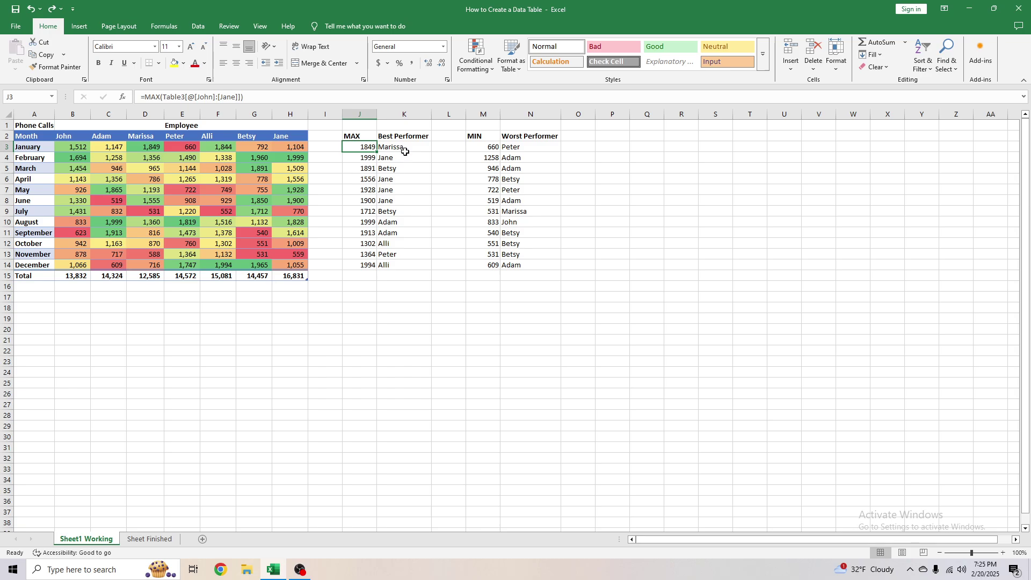
pyautogui.moveTo(80, 149); pyautogui.dragTo(301, 271)
pyautogui.click(412, 218)
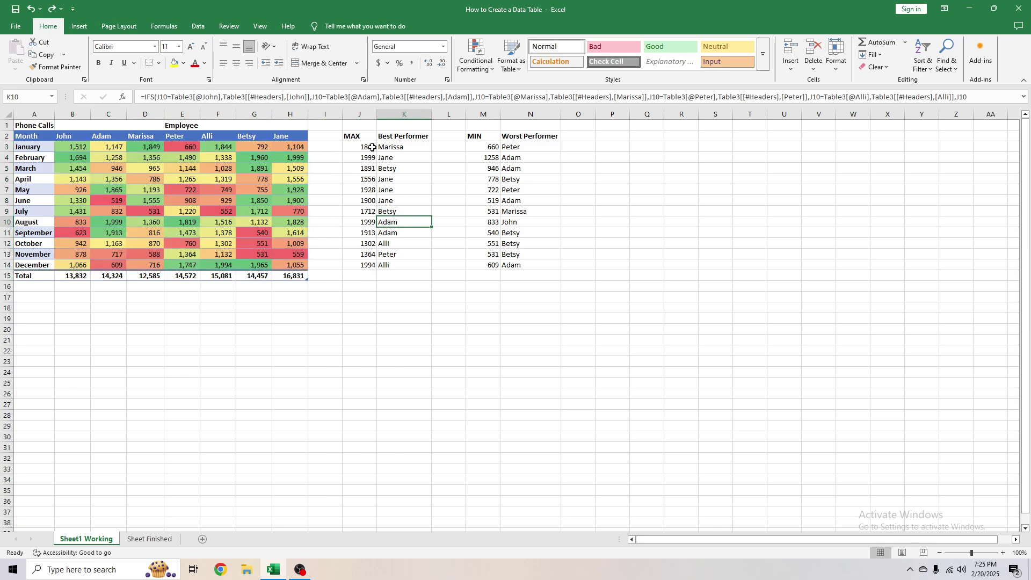
pyautogui.moveTo(361, 146); pyautogui.dragTo(407, 266)
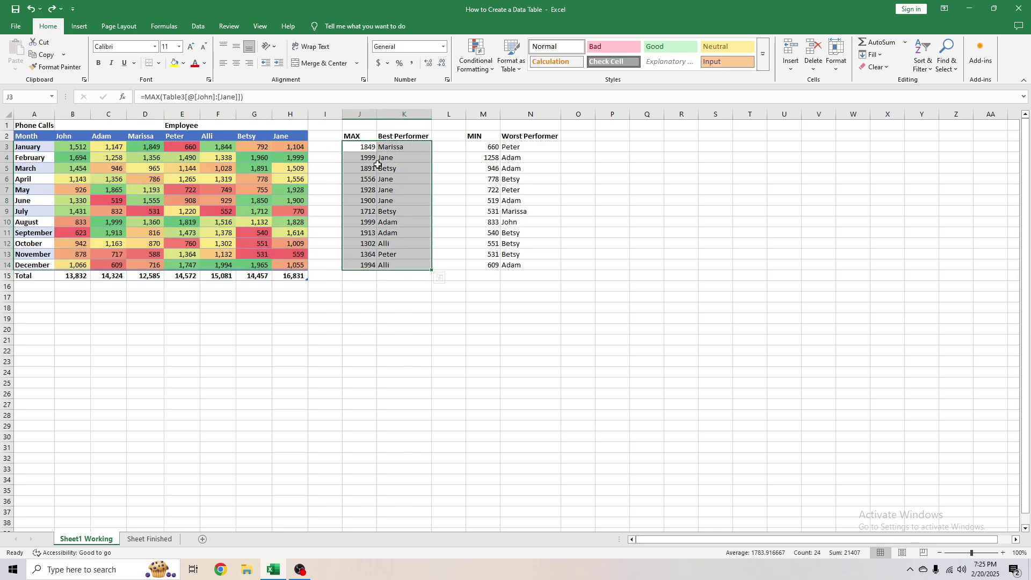
pyautogui.click(363, 148)
# Compare the MAX and Best Performer headers in J2:K2 with the MIN and Worst Performer headers in M2:N2
pyautogui.moveTo(358, 137); pyautogui.dragTo(414, 137)
pyautogui.moveTo(480, 137); pyautogui.dragTo(542, 137)
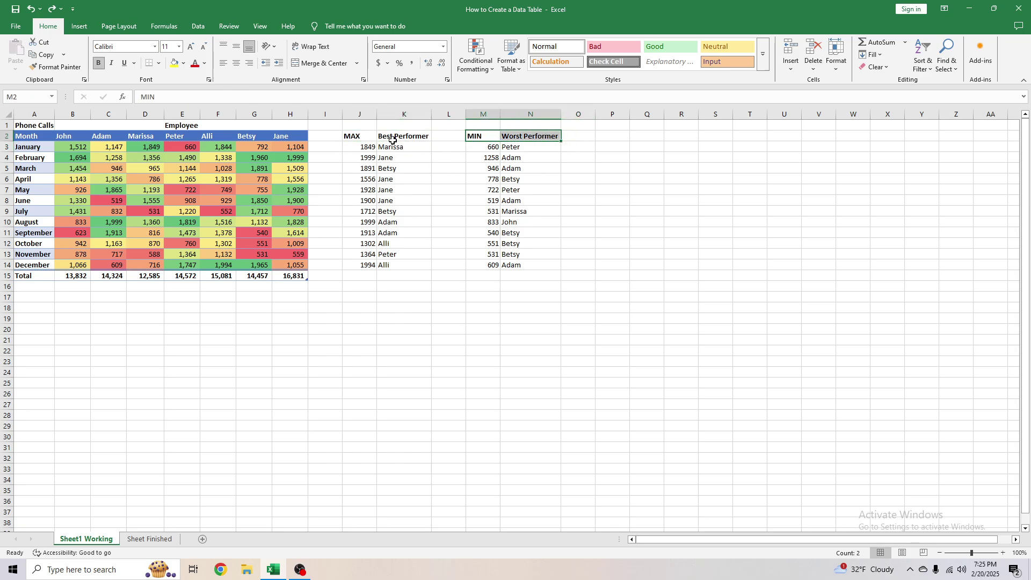
pyautogui.moveTo(367, 135); pyautogui.dragTo(414, 137)
pyautogui.moveTo(488, 136); pyautogui.dragTo(537, 138)
pyautogui.click(483, 275)
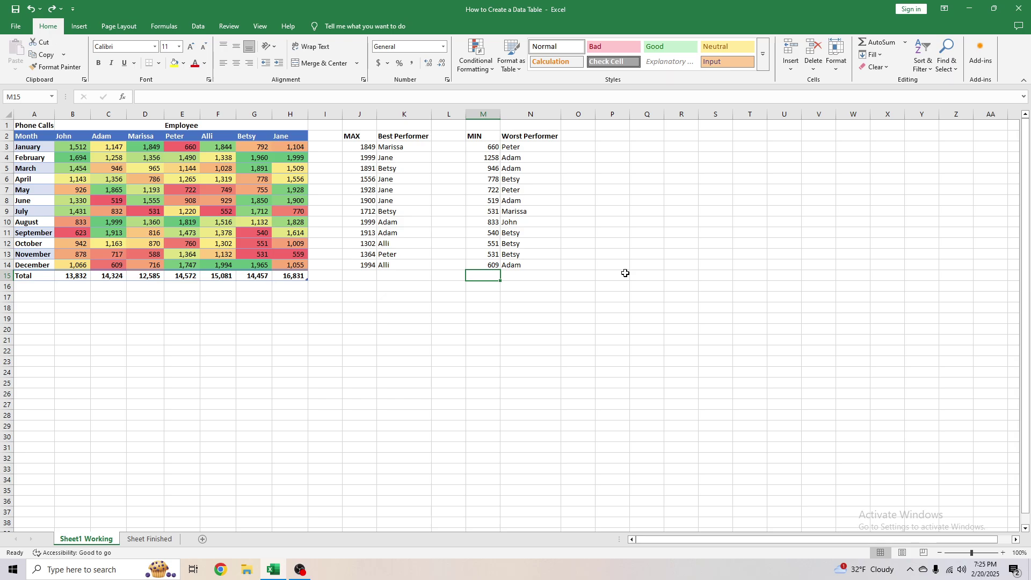
# Examine the MAX formula in J3 and the full IFS formula in K3, leaving both unchanged
pyautogui.click(361, 146)
pyautogui.click(419, 147)
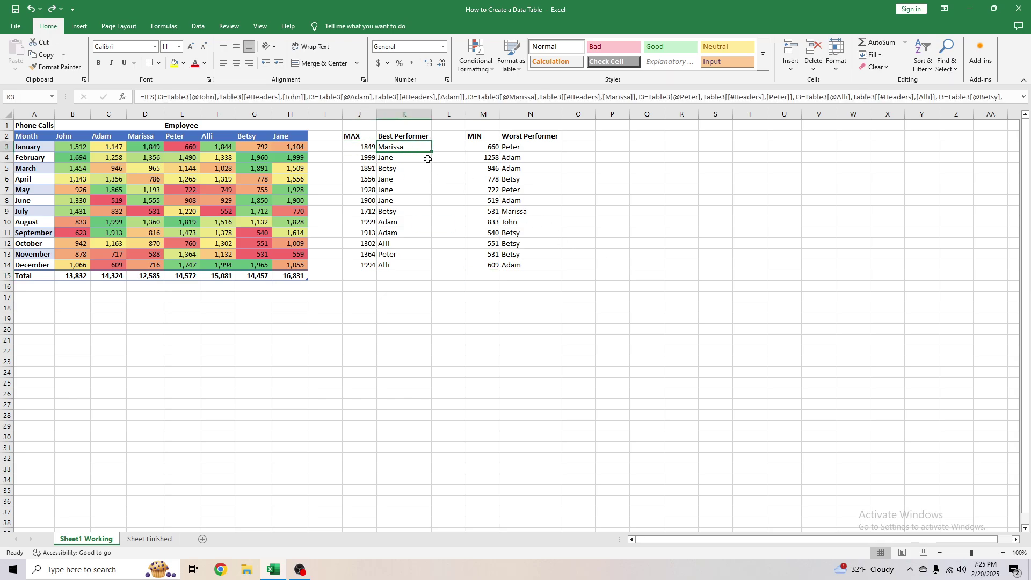
pyautogui.moveTo(141, 97); pyautogui.dragTo(747, 99)
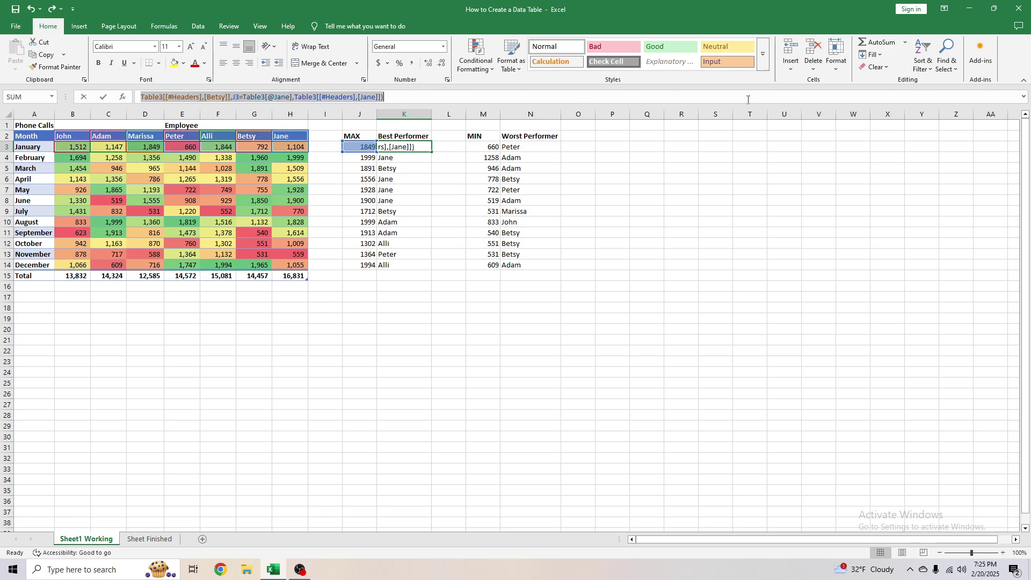
pyautogui.click(336, 241)
pyautogui.click(402, 241)
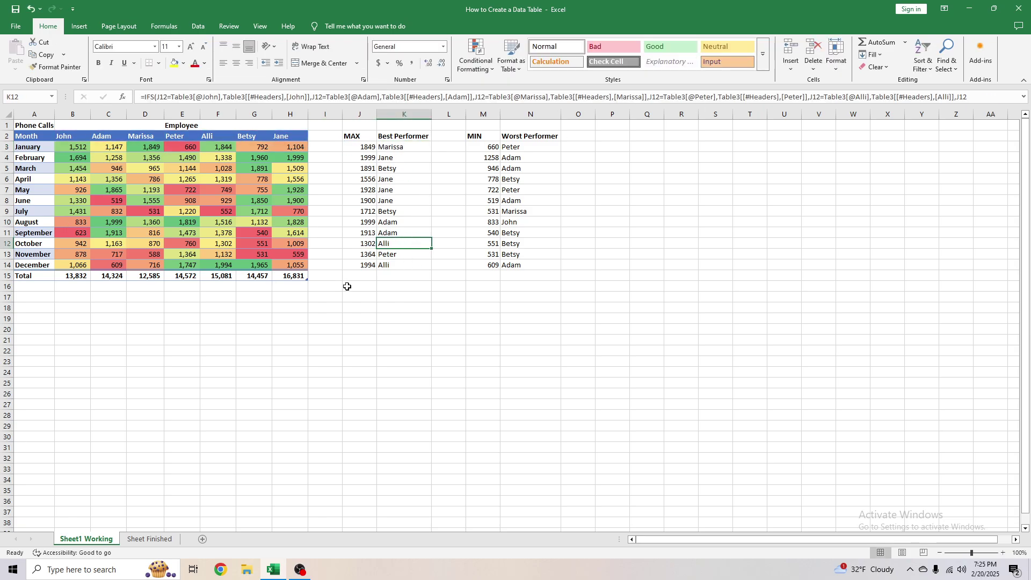